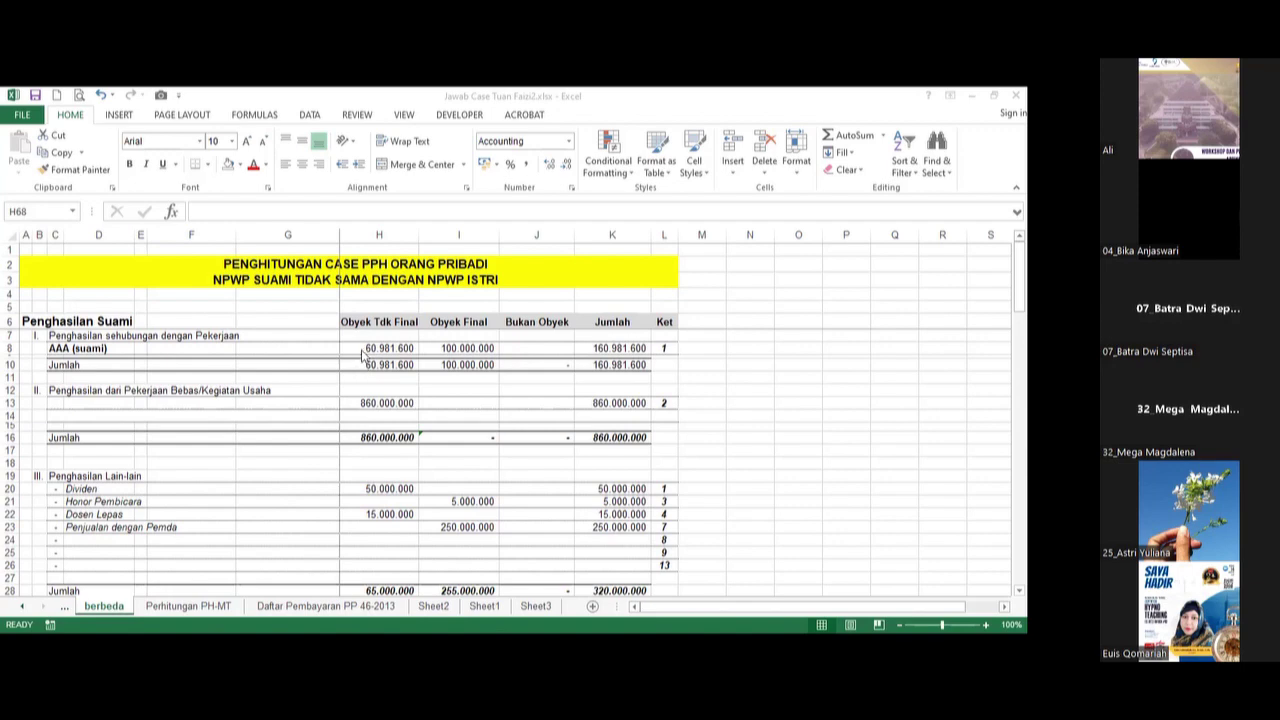
On Sheet2, set the monthly Iuran jaminan hari tua amount in L9 to 75000 and clear the Iuran pensiun amount in L8.
{"action": "left_click", "coordinate": [433, 607]}
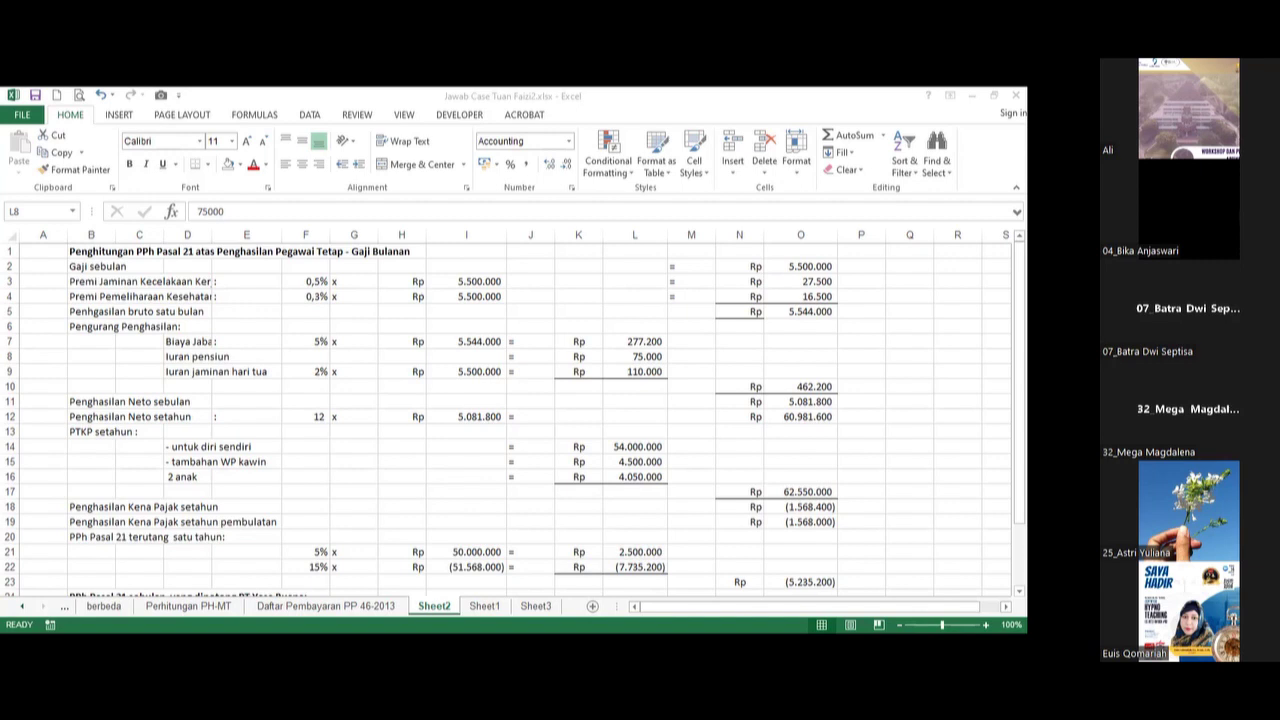
{"action": "left_click", "coordinate": [634, 356]}
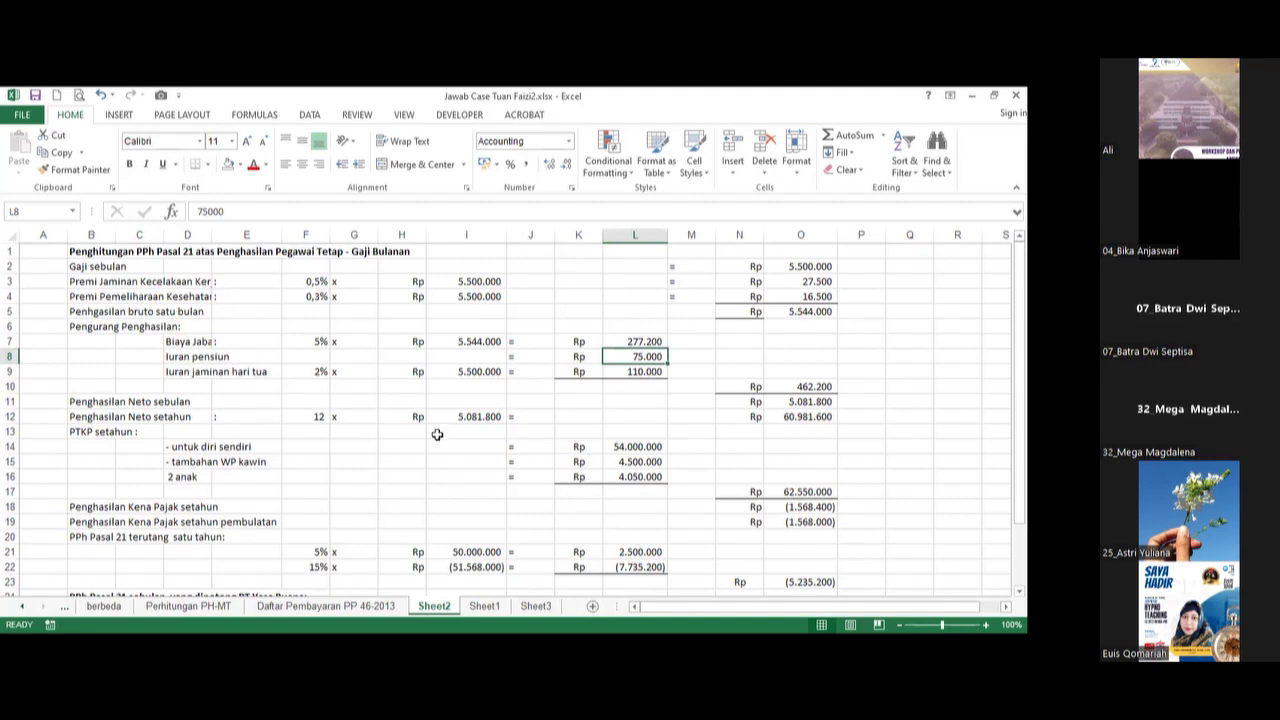
{"action": "left_click", "coordinate": [625, 372]}
{"action": "left_click", "coordinate": [633, 356]}
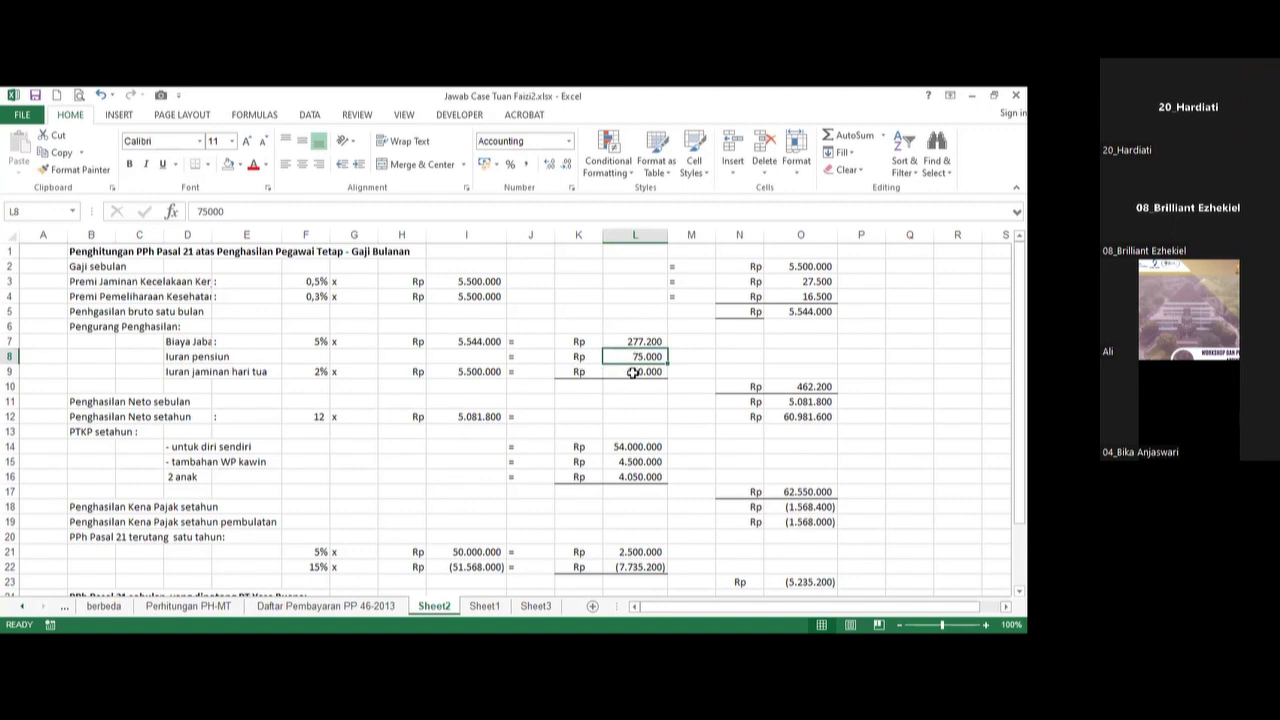
{"action": "left_click", "coordinate": [633, 372]}
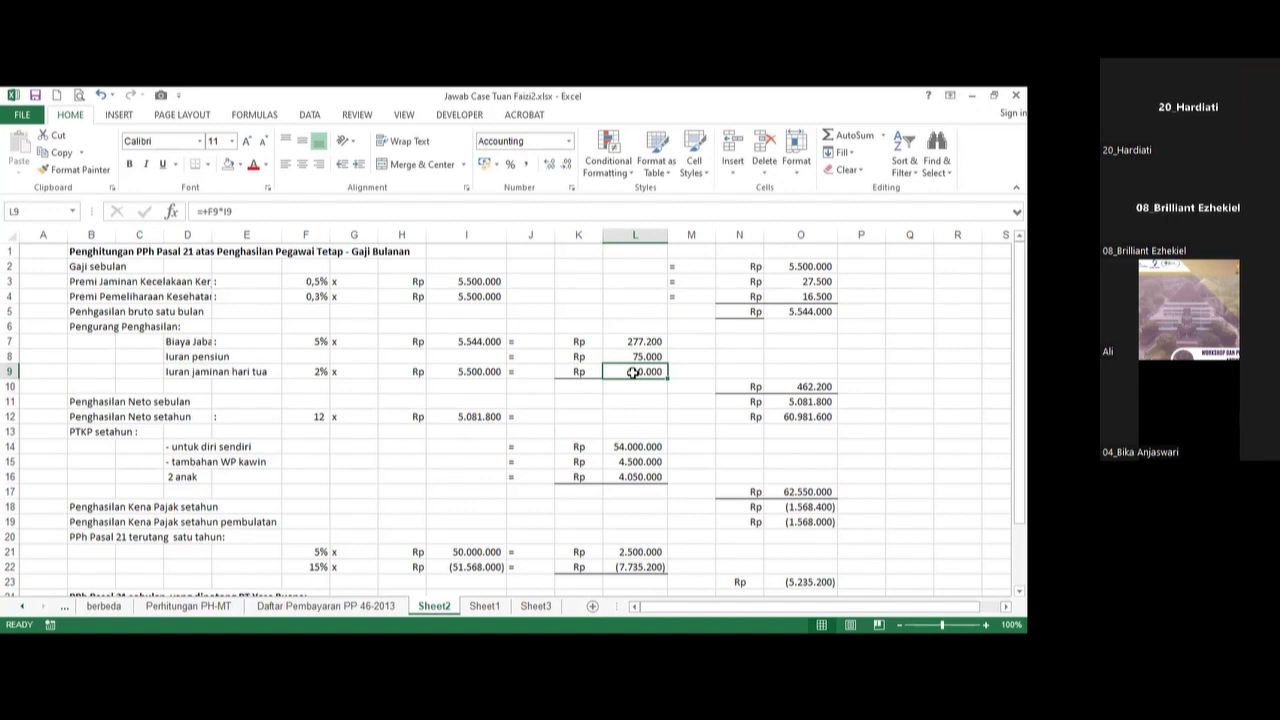
{"action": "type", "text": "75000"}
{"action": "key", "text": "Return"}
{"action": "left_click", "coordinate": [625, 356]}
{"action": "key", "text": "Delete"}
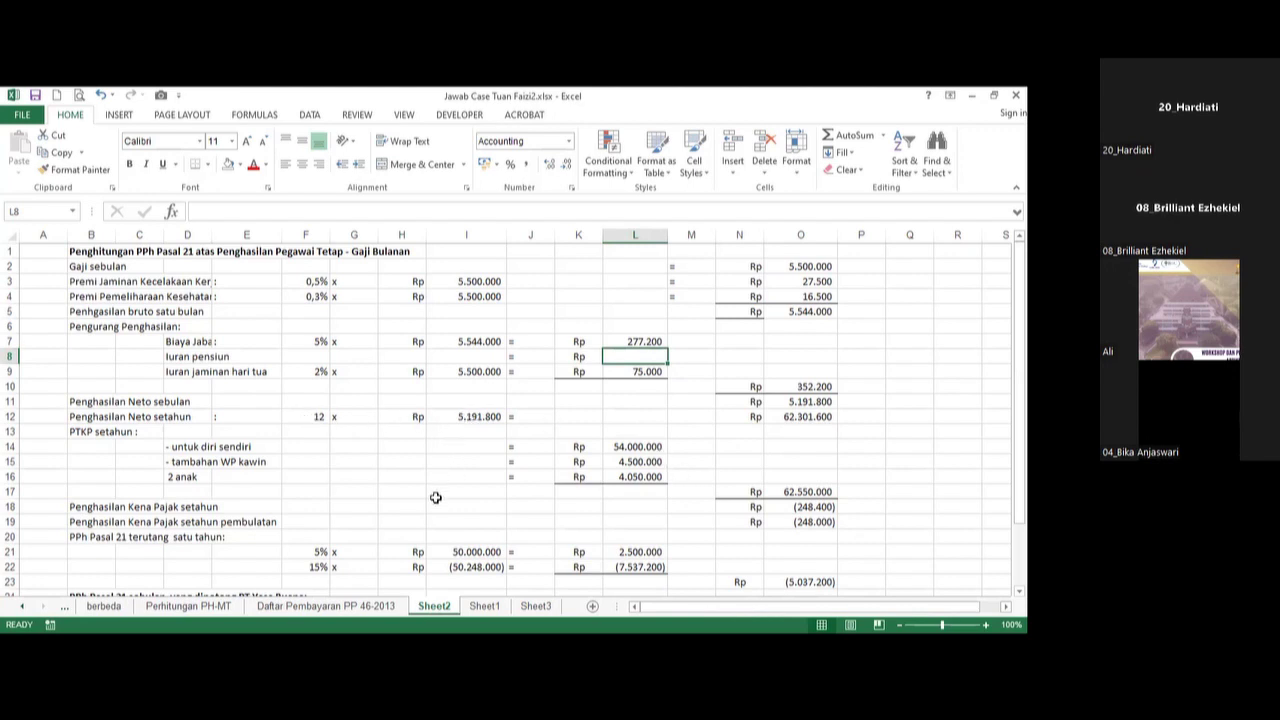
Examine the husband's income sections on the berbeda sheet, from employment income through other income to net income after zakat.
{"action": "left_click", "coordinate": [104, 606]}
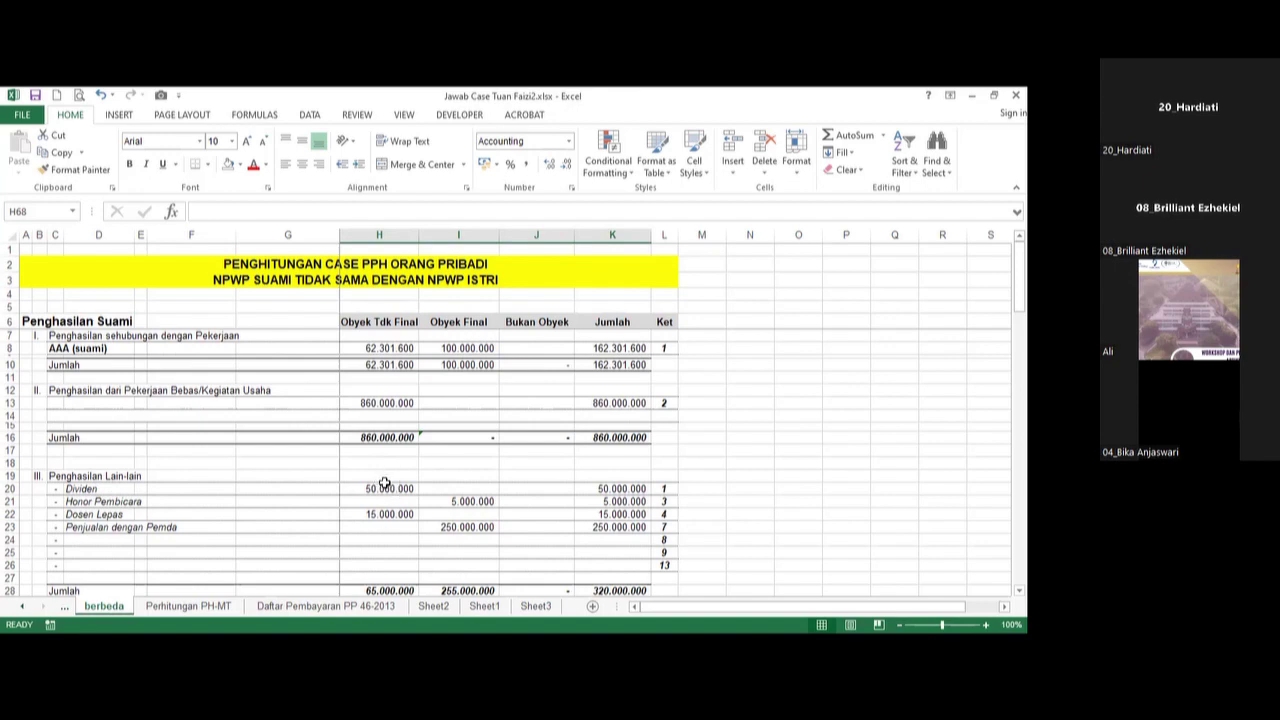
{"action": "scroll", "coordinate": [383, 492], "scroll_direction": "down", "scroll_amount": 1}
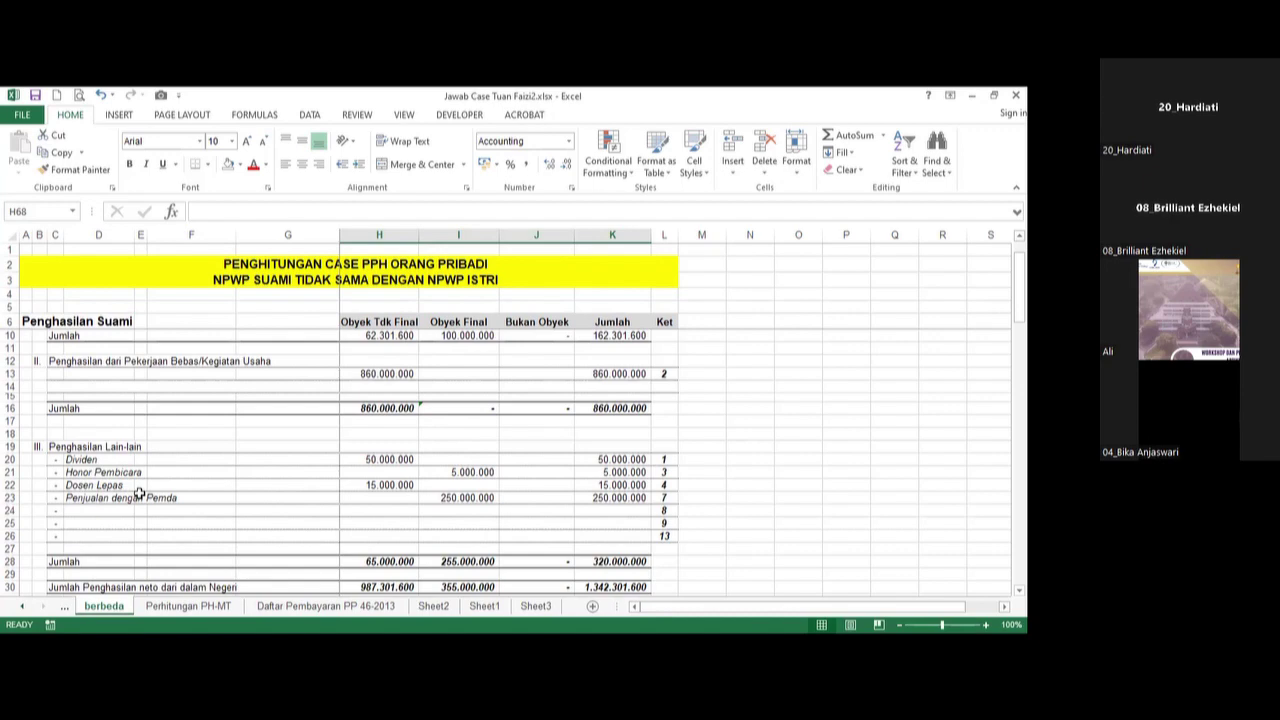
{"action": "scroll", "coordinate": [404, 445], "scroll_direction": "down", "scroll_amount": 1}
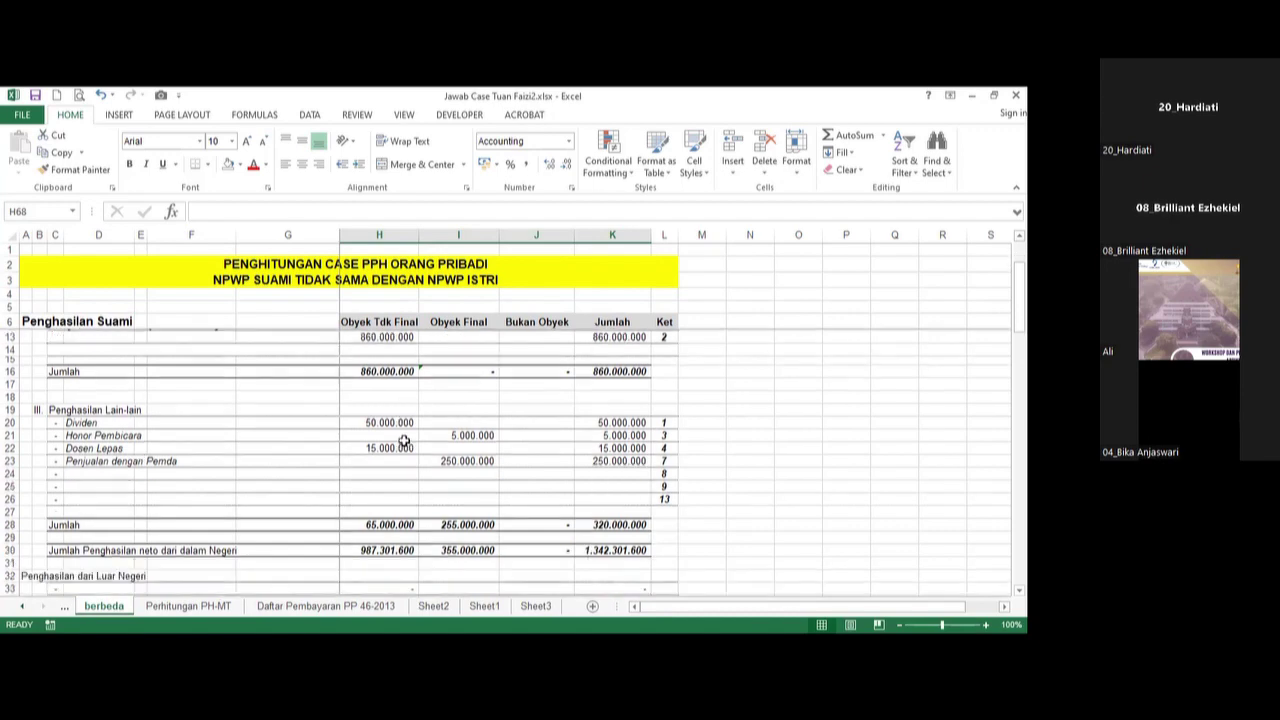
{"action": "scroll", "coordinate": [404, 441], "scroll_direction": "down", "scroll_amount": 1}
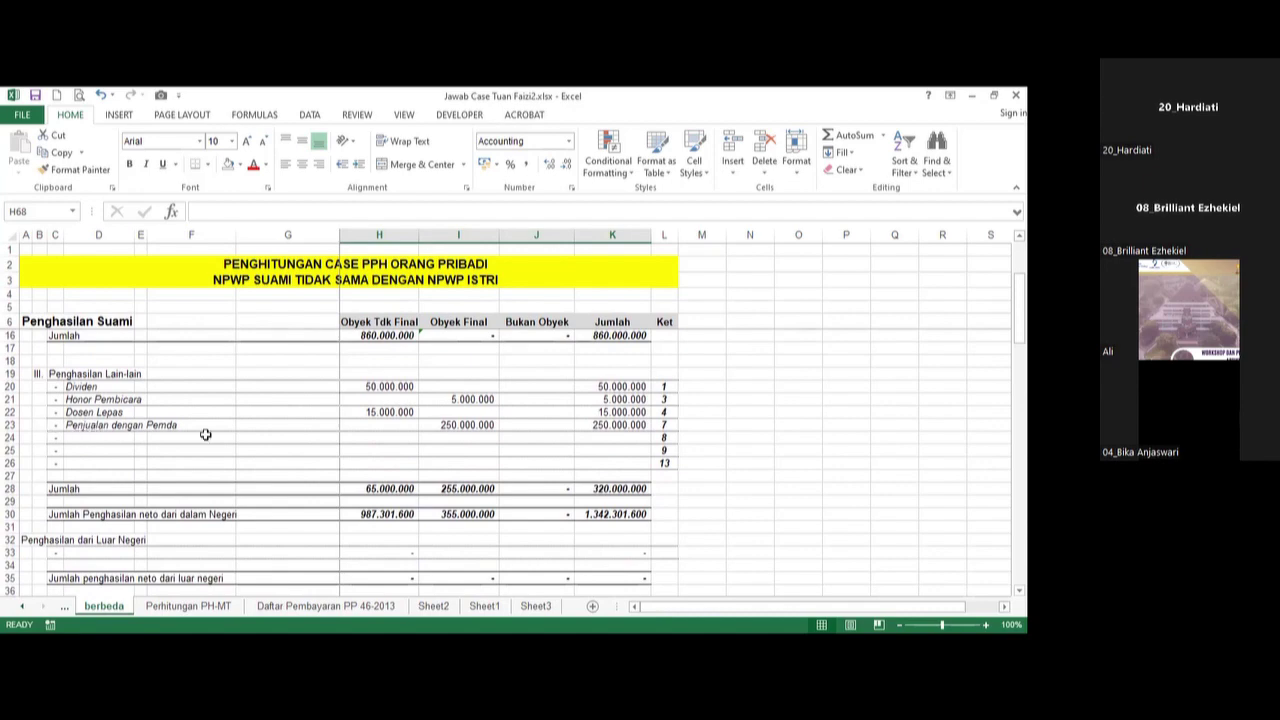
{"action": "left_click", "coordinate": [78, 428]}
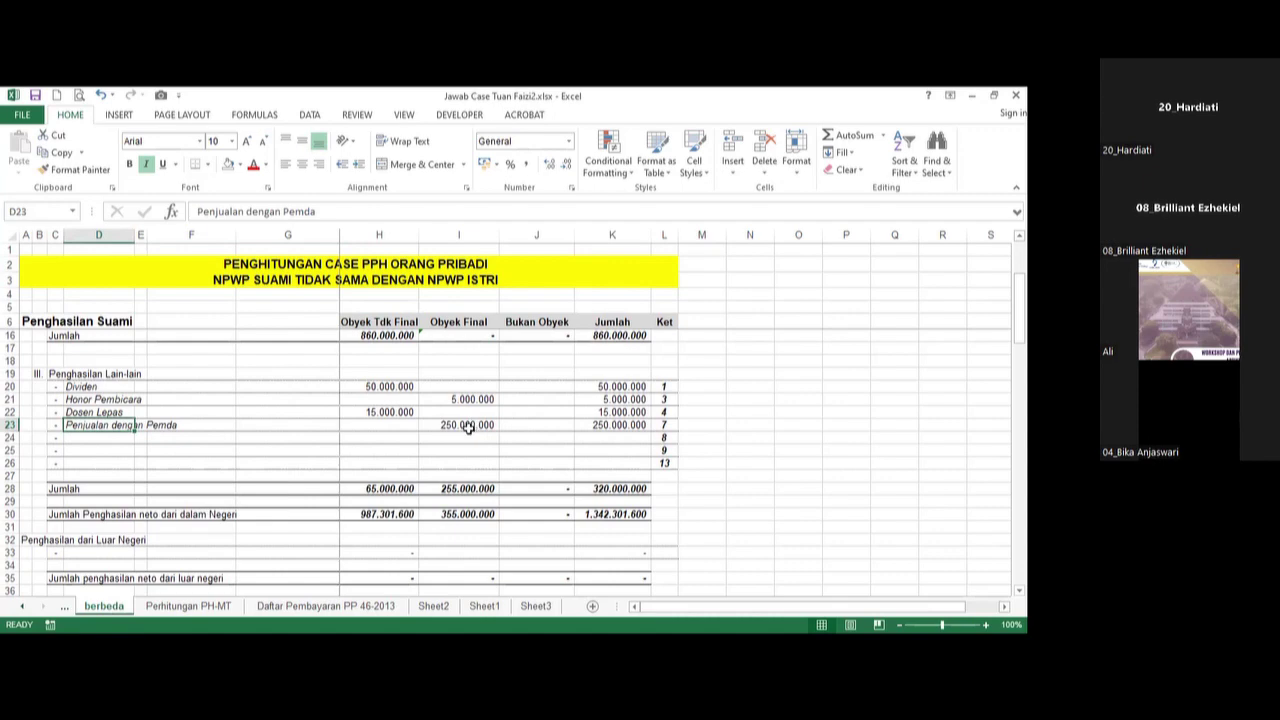
{"action": "scroll", "coordinate": [468, 428], "scroll_direction": "down", "scroll_amount": 1}
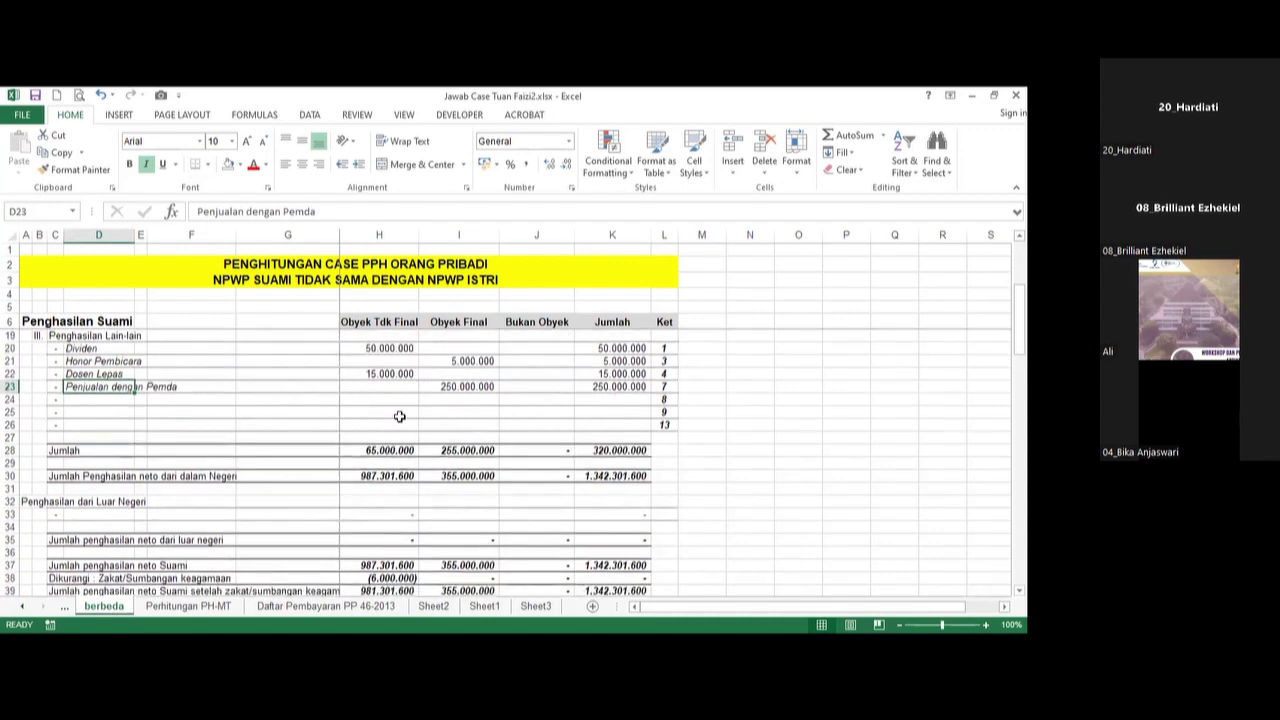
{"action": "scroll", "coordinate": [395, 420], "scroll_direction": "down", "scroll_amount": 1}
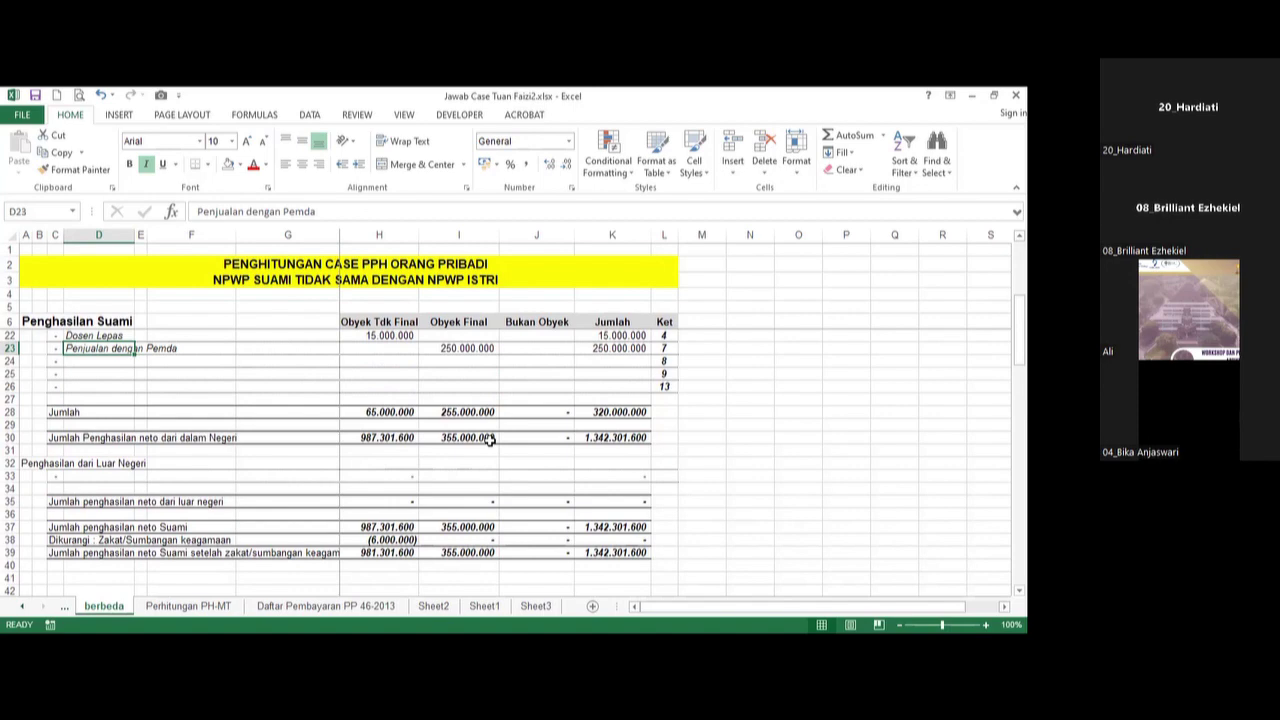
{"action": "scroll", "coordinate": [490, 440], "scroll_direction": "up", "scroll_amount": 5}
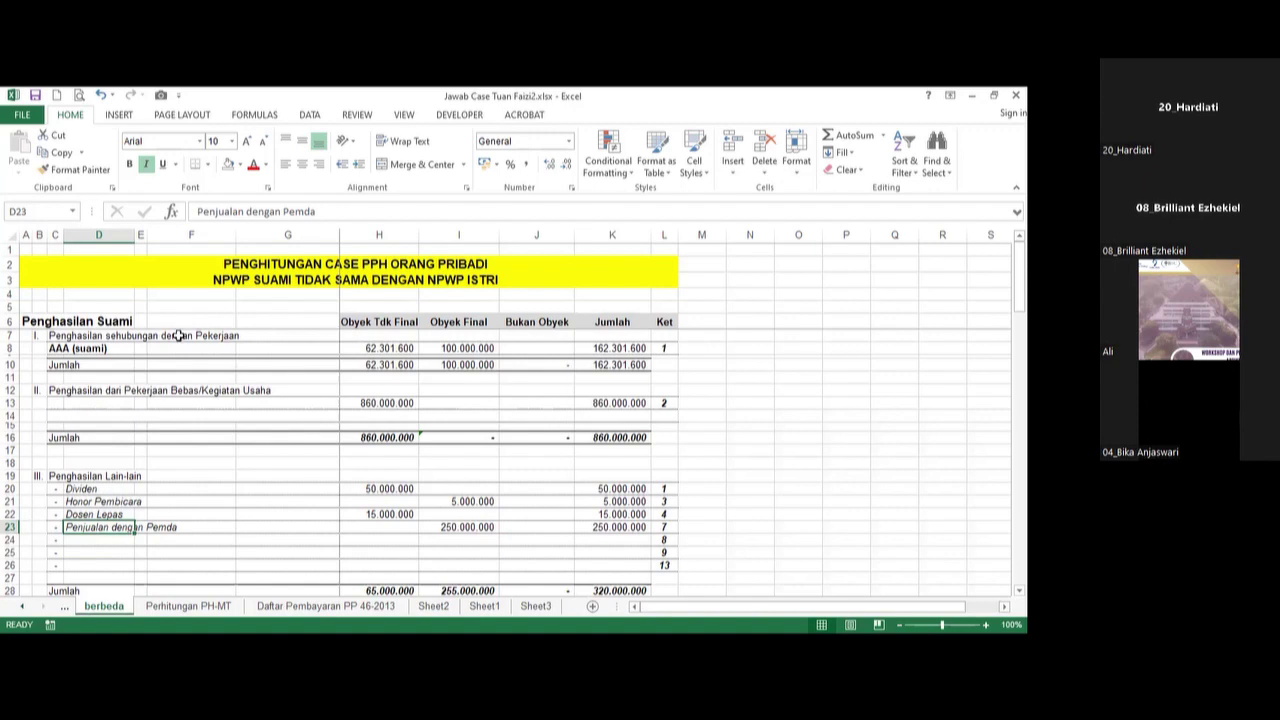
{"action": "scroll", "coordinate": [449, 400], "scroll_direction": "down", "scroll_amount": 3}
{"action": "scroll", "coordinate": [510, 424], "scroll_direction": "down", "scroll_amount": 4}
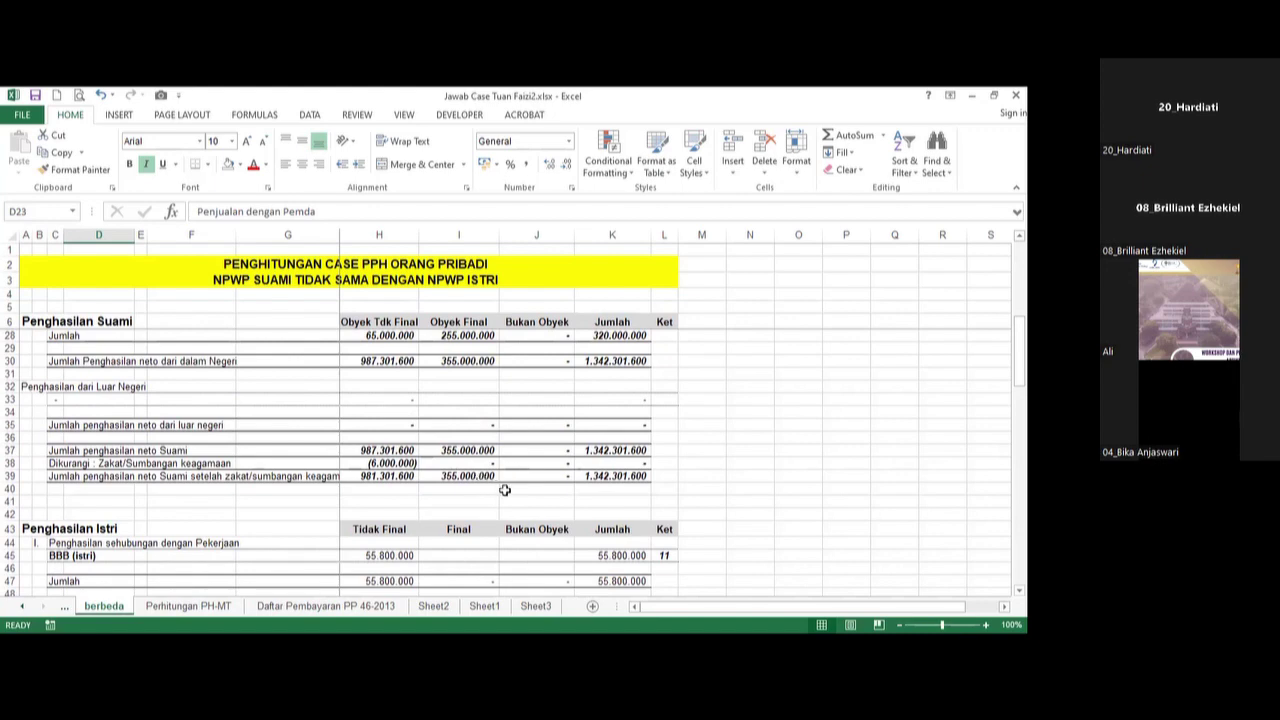
{"action": "scroll", "coordinate": [503, 491], "scroll_direction": "down", "scroll_amount": 1}
{"action": "scroll", "coordinate": [503, 491], "scroll_direction": "down", "scroll_amount": 1}
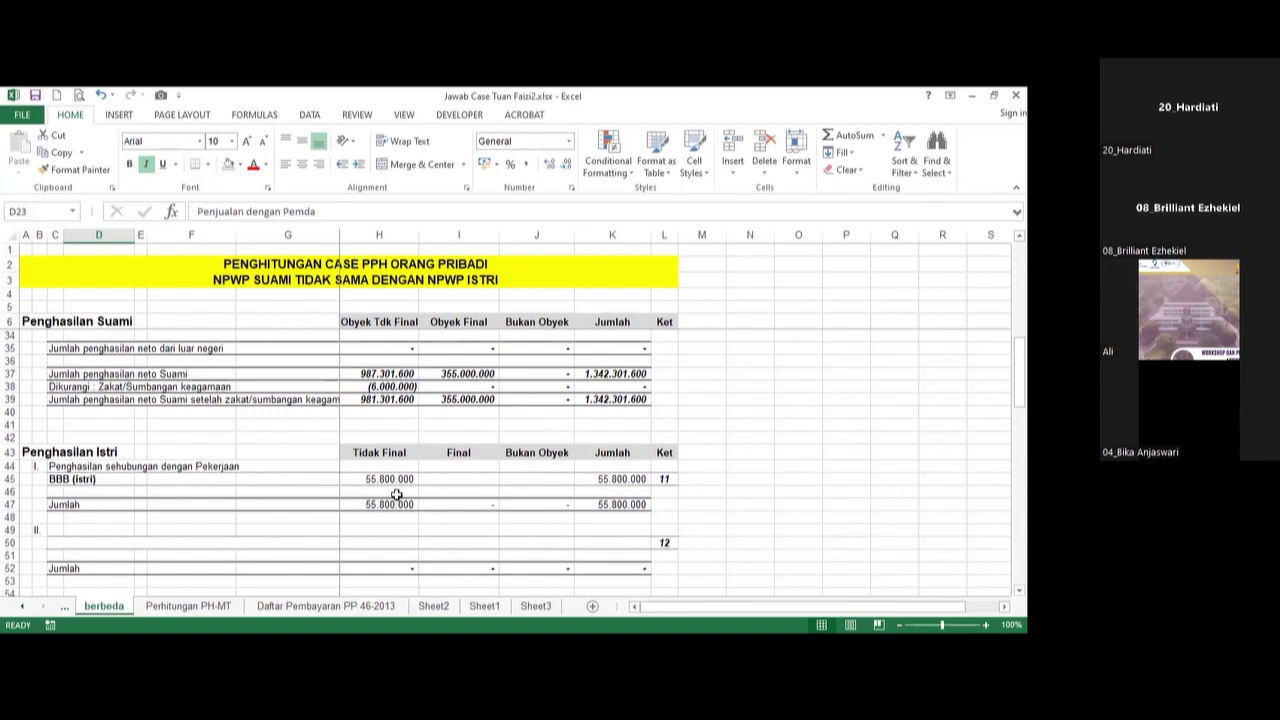
Look at the wife's monthly salary PPh 21 calculation on Sheet1 and the Perhitungan PH-MT sheet.
{"action": "left_click", "coordinate": [484, 606]}
{"action": "scroll", "coordinate": [529, 535], "scroll_direction": "up", "scroll_amount": 1}
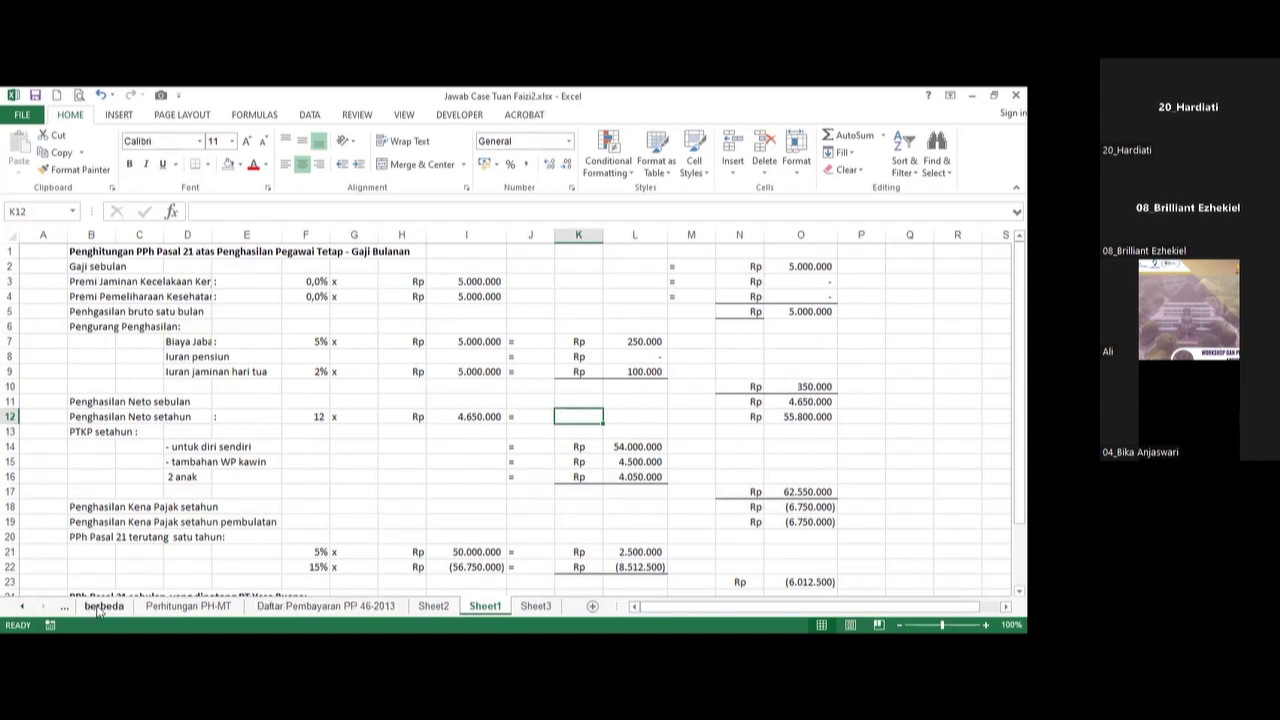
{"action": "left_click", "coordinate": [228, 610]}
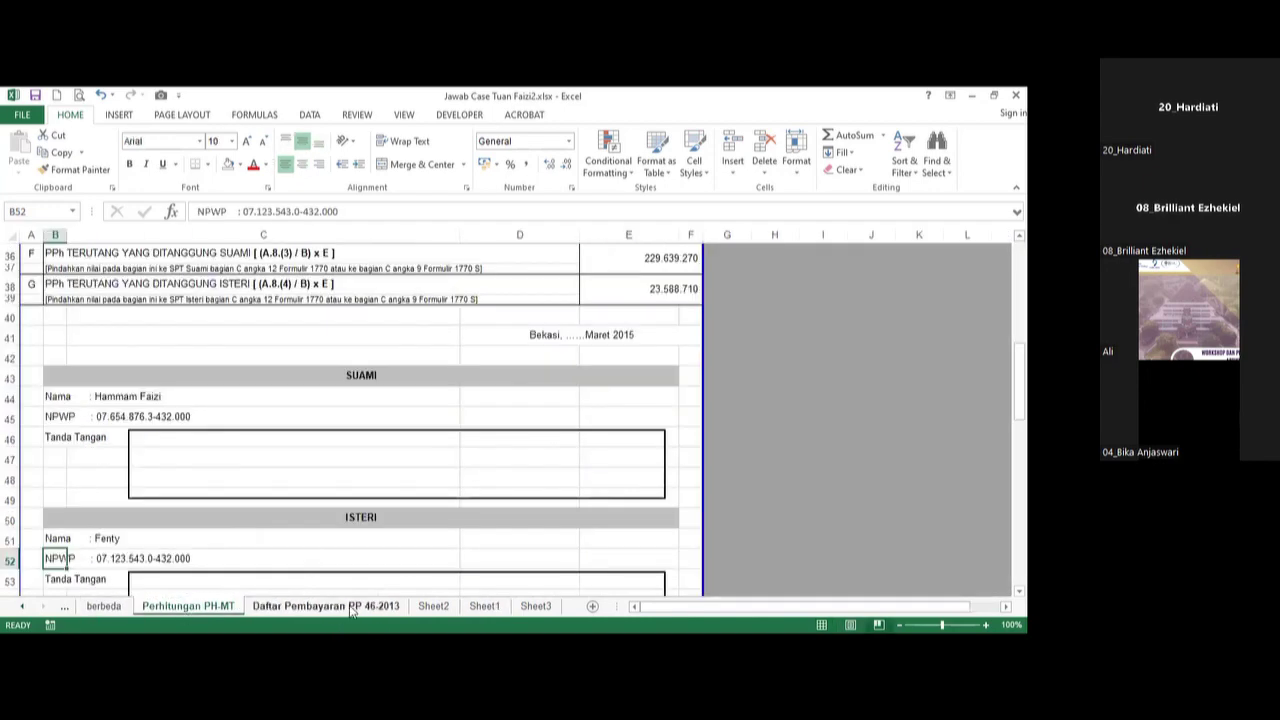
Examine the wife's income sections and the combined net income, PTKP and PPh Terutang rows on the berbeda sheet.
{"action": "left_click", "coordinate": [95, 609]}
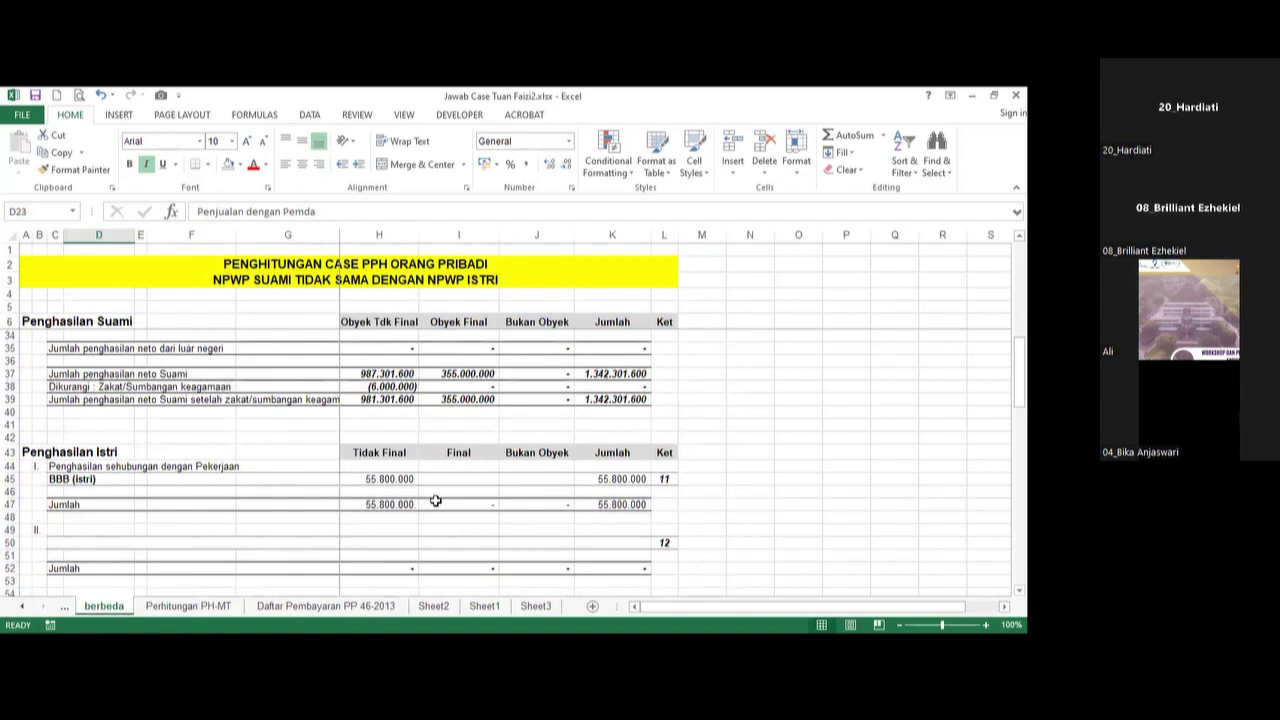
{"action": "scroll", "coordinate": [436, 500], "scroll_direction": "up", "scroll_amount": 1}
{"action": "scroll", "coordinate": [436, 500], "scroll_direction": "up", "scroll_amount": 1}
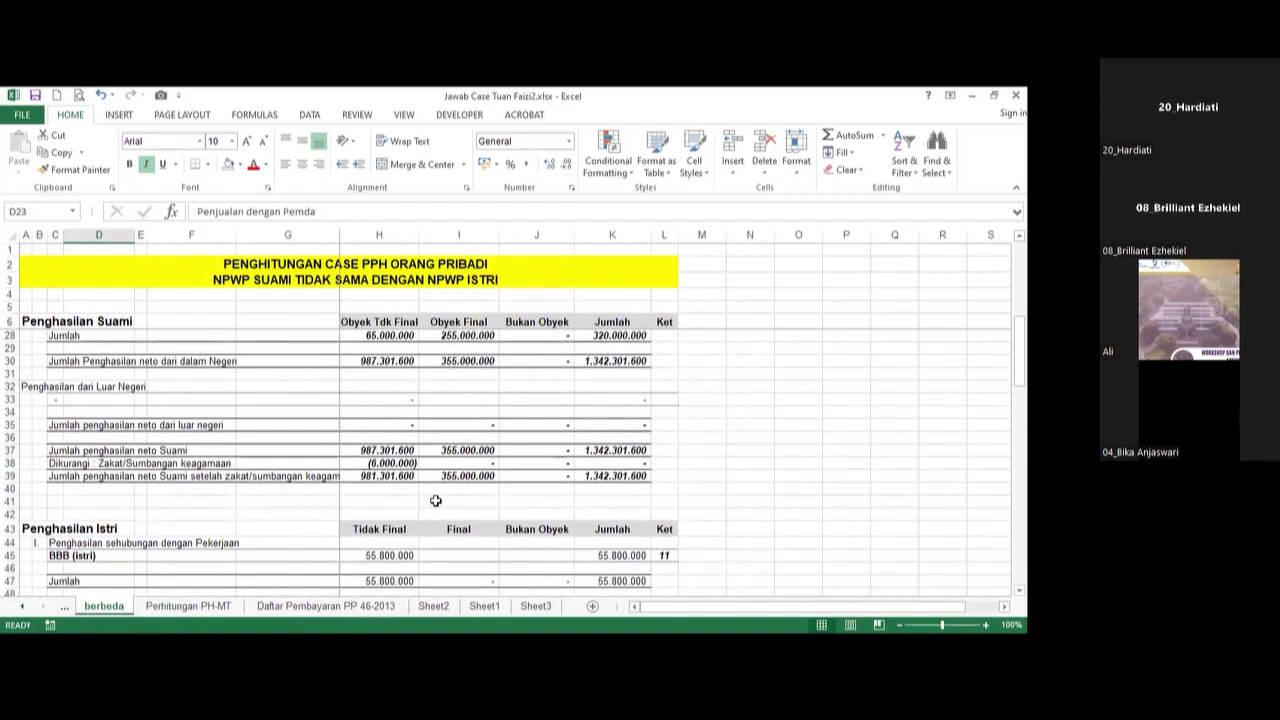
{"action": "scroll", "coordinate": [436, 500], "scroll_direction": "down", "scroll_amount": 5}
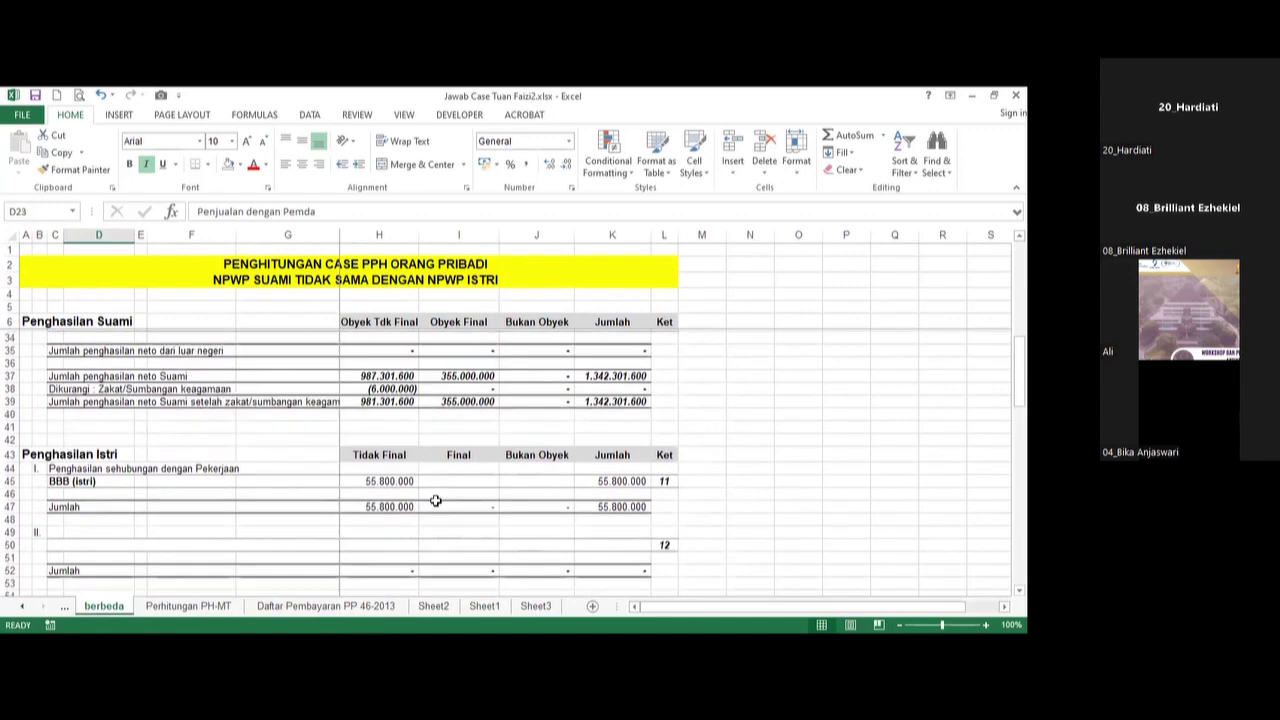
{"action": "scroll", "coordinate": [436, 500], "scroll_direction": "down", "scroll_amount": 2}
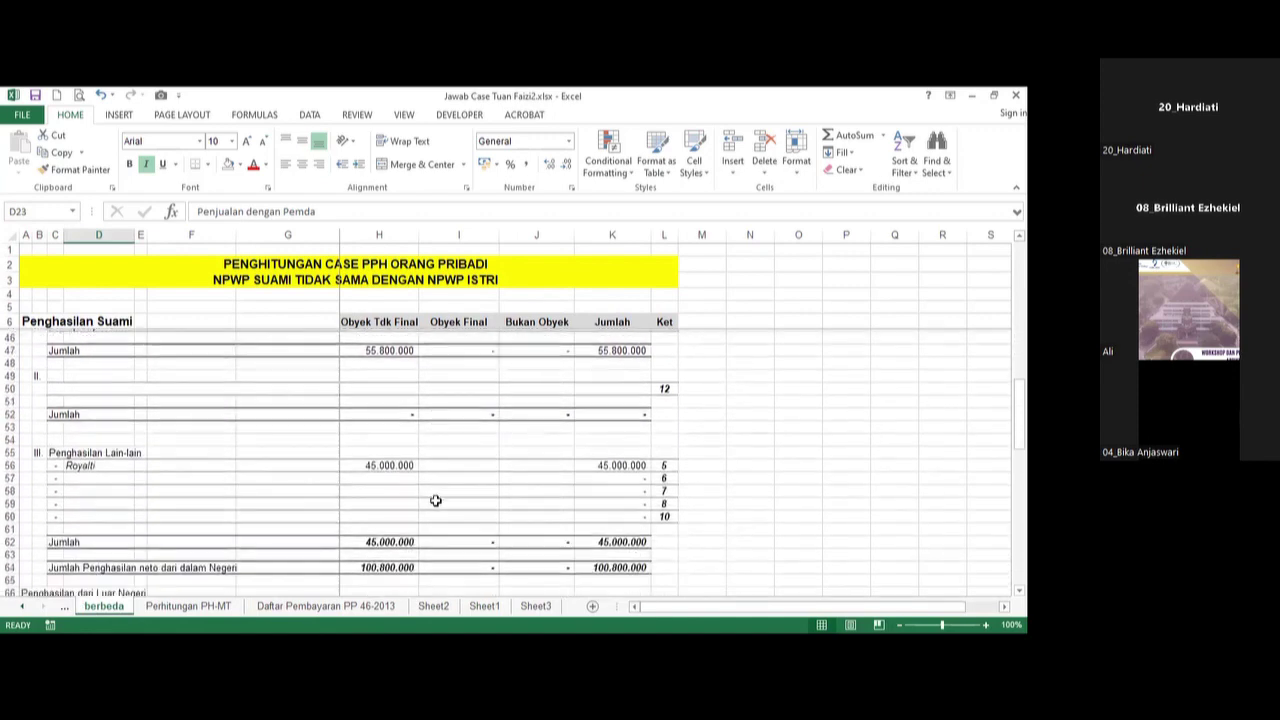
{"action": "scroll", "coordinate": [436, 500], "scroll_direction": "down", "scroll_amount": 1}
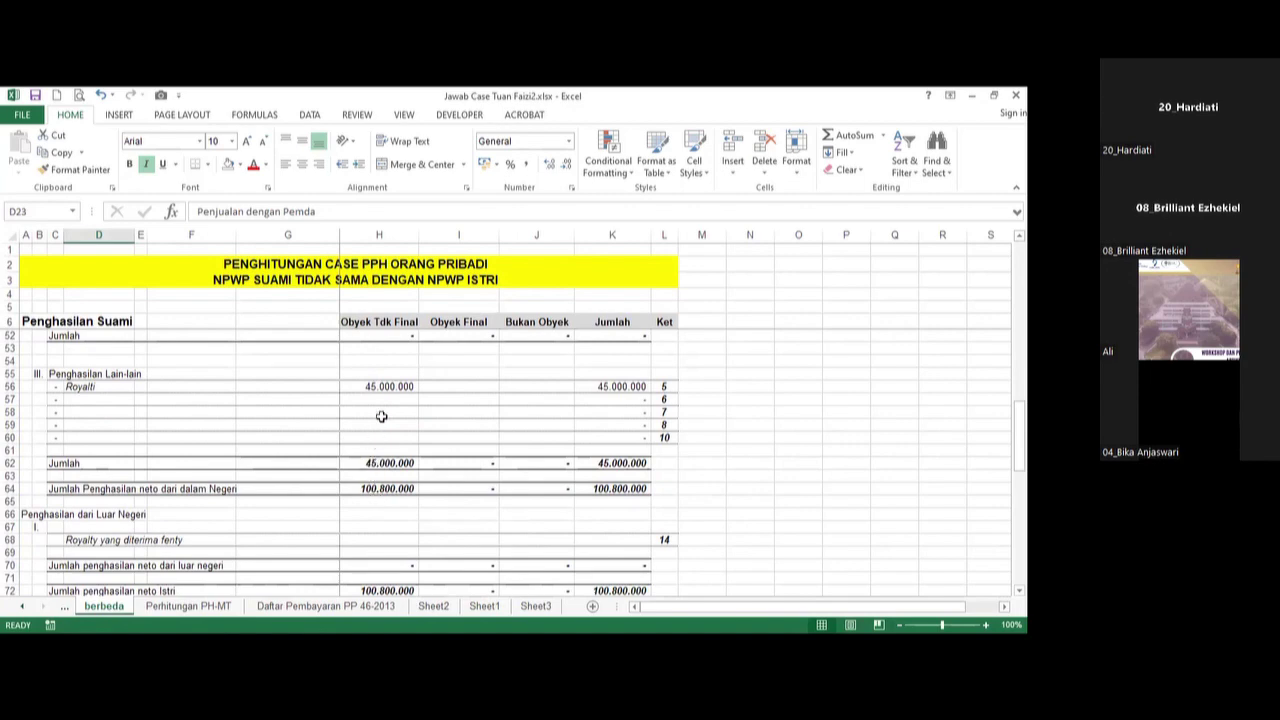
{"action": "scroll", "coordinate": [380, 485], "scroll_direction": "down", "scroll_amount": 2}
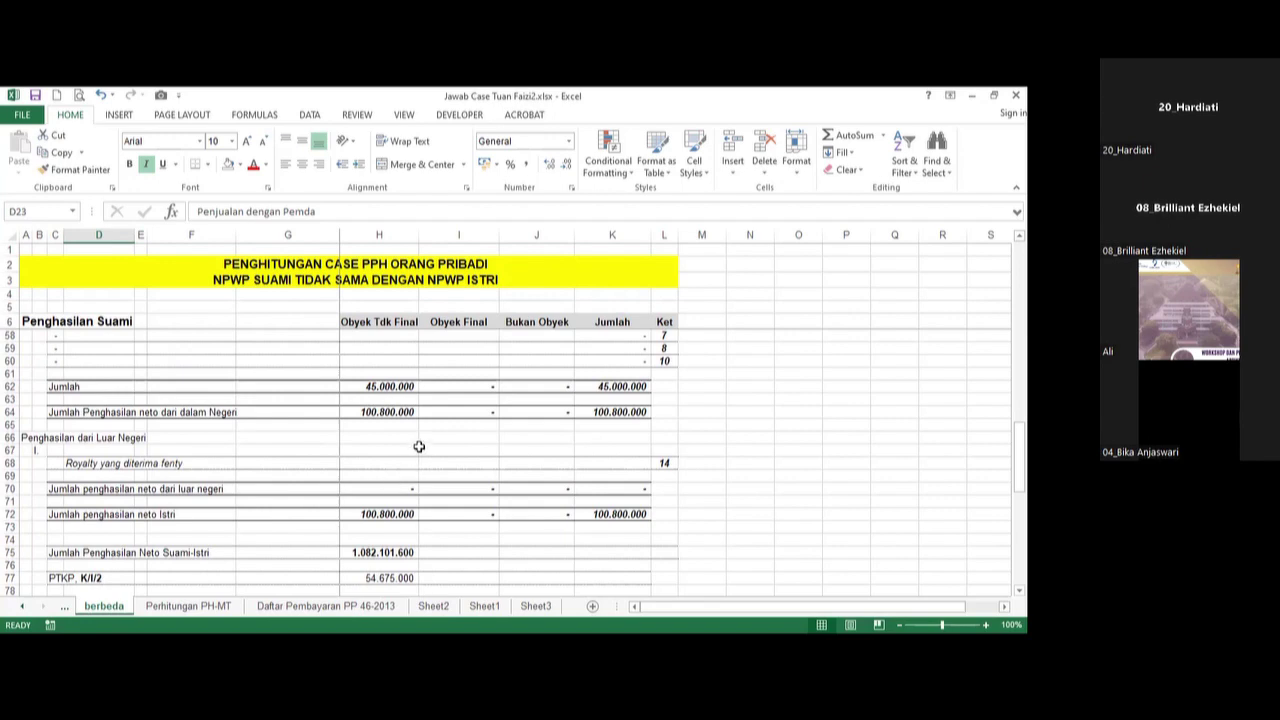
{"action": "scroll", "coordinate": [403, 463], "scroll_direction": "down", "scroll_amount": 1}
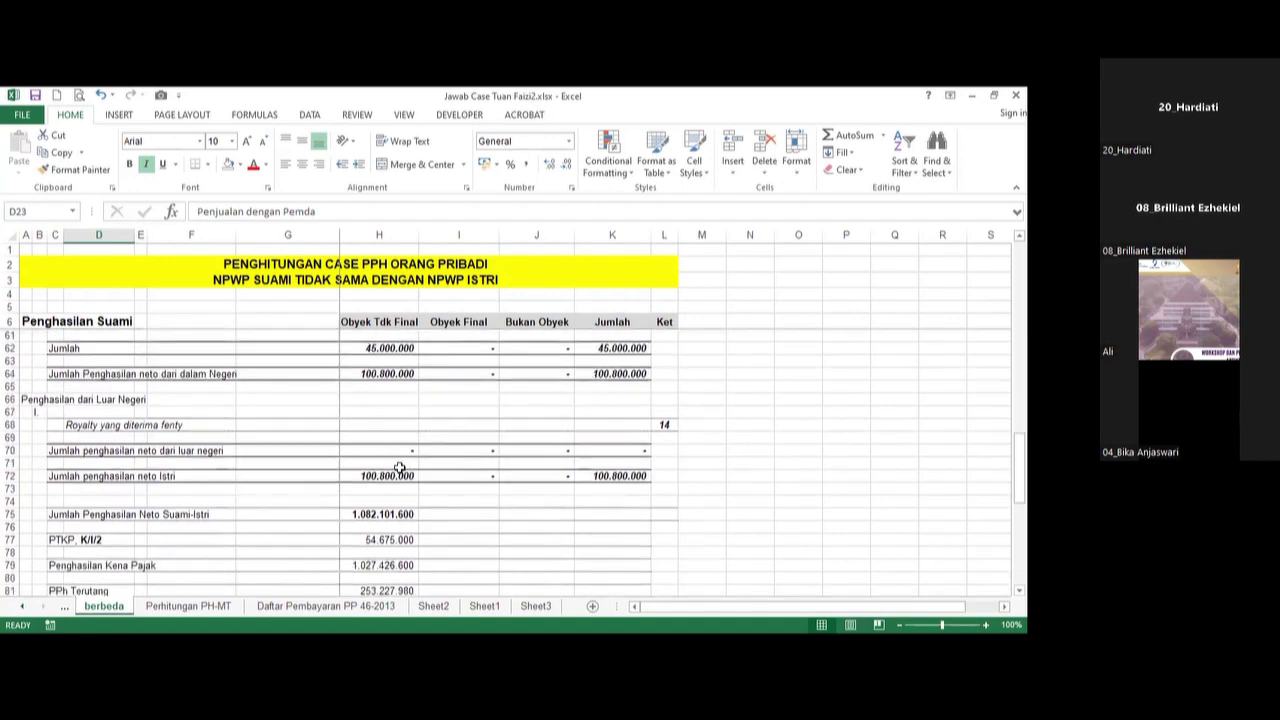
{"action": "scroll", "coordinate": [406, 461], "scroll_direction": "down", "scroll_amount": 2}
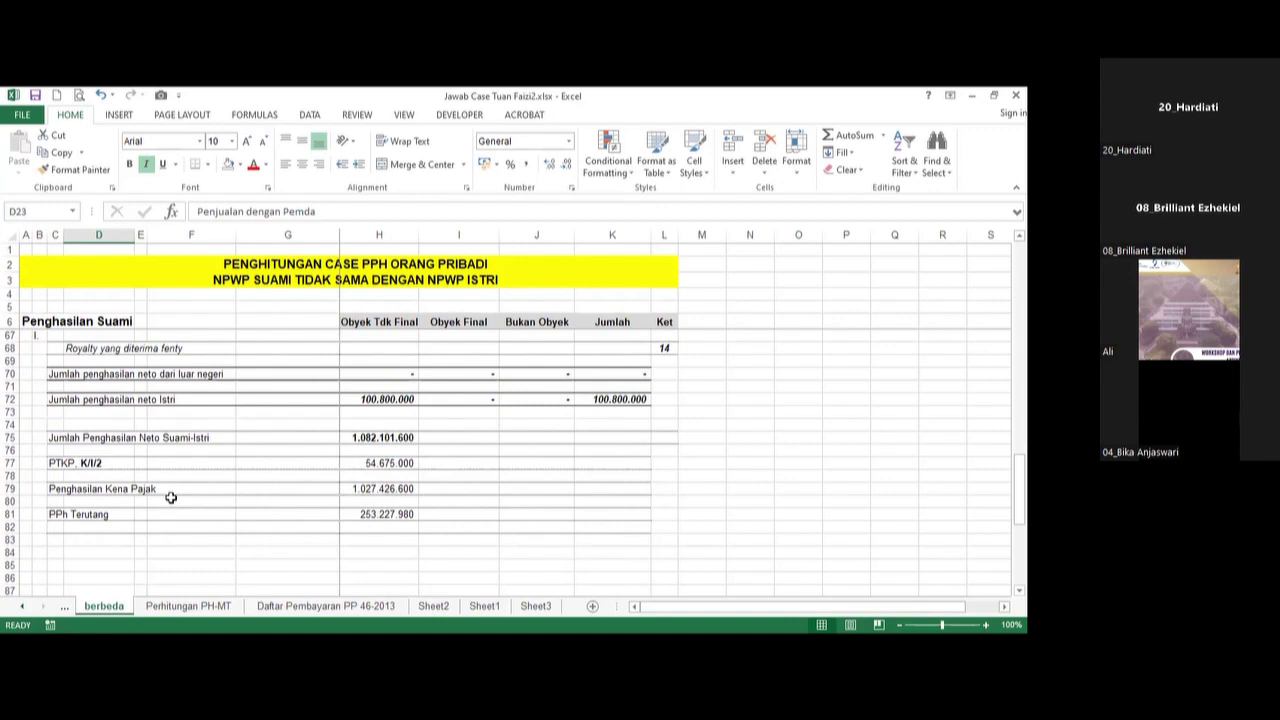
Change the first amount in the PTKP K/I/2 formula in H77 to 54000000.
{"action": "left_click", "coordinate": [401, 463]}
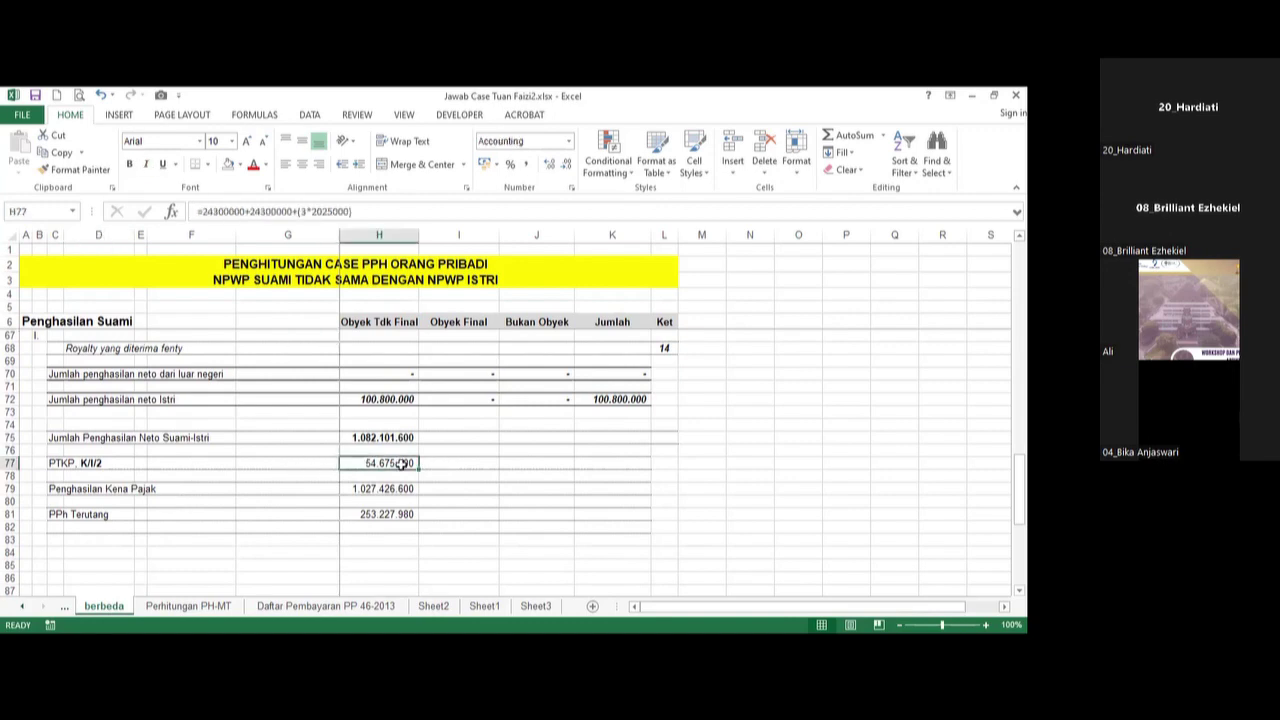
{"action": "left_click", "coordinate": [450, 474]}
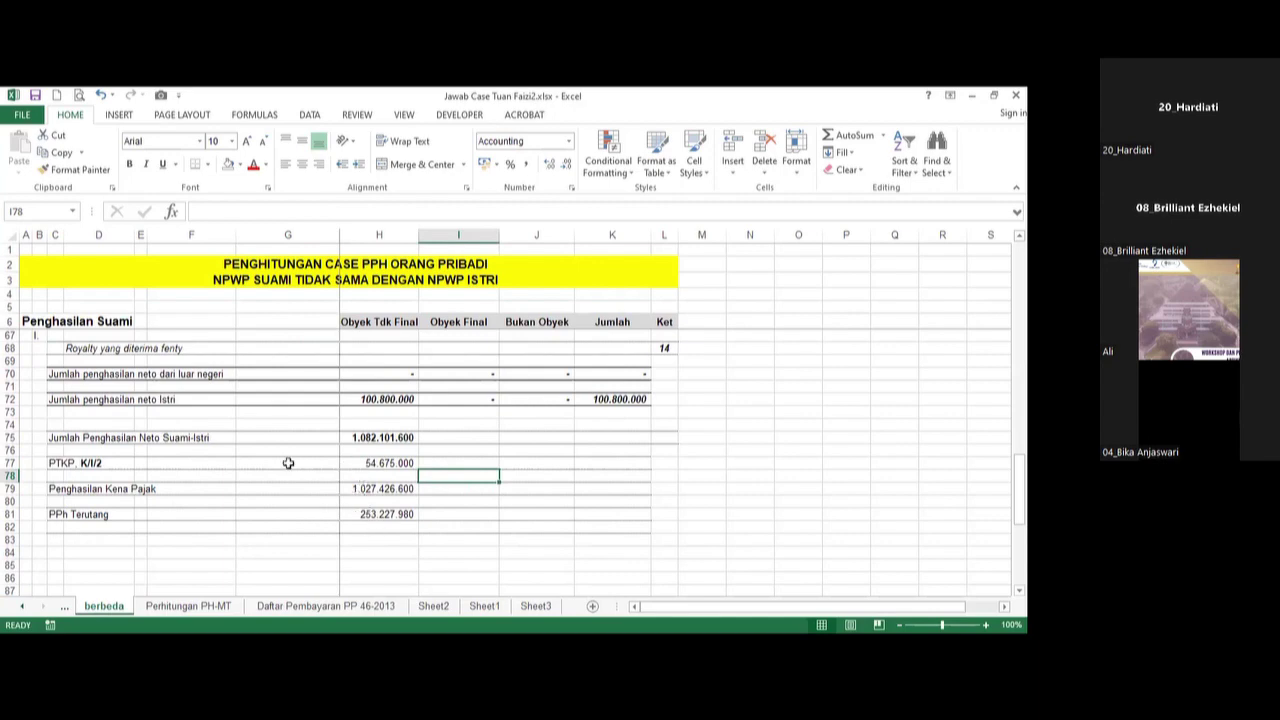
{"action": "left_click", "coordinate": [362, 464]}
{"action": "left_click", "coordinate": [452, 460]}
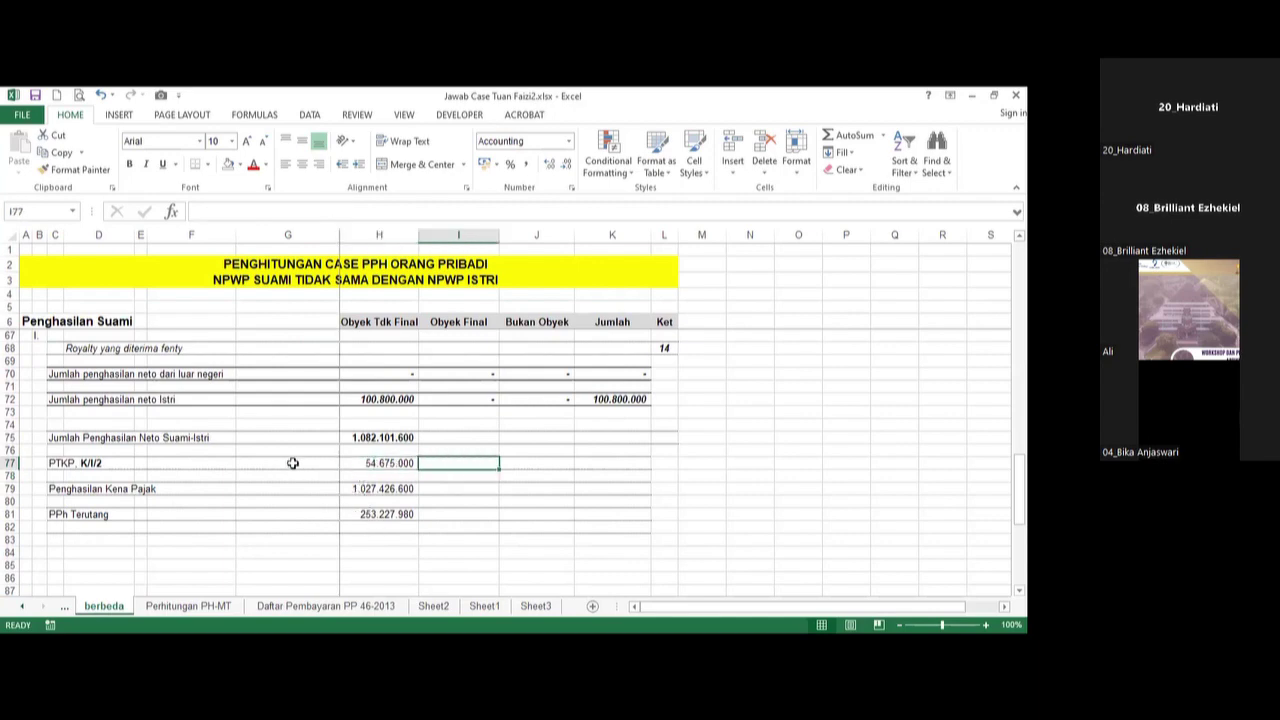
{"action": "left_click", "coordinate": [402, 465]}
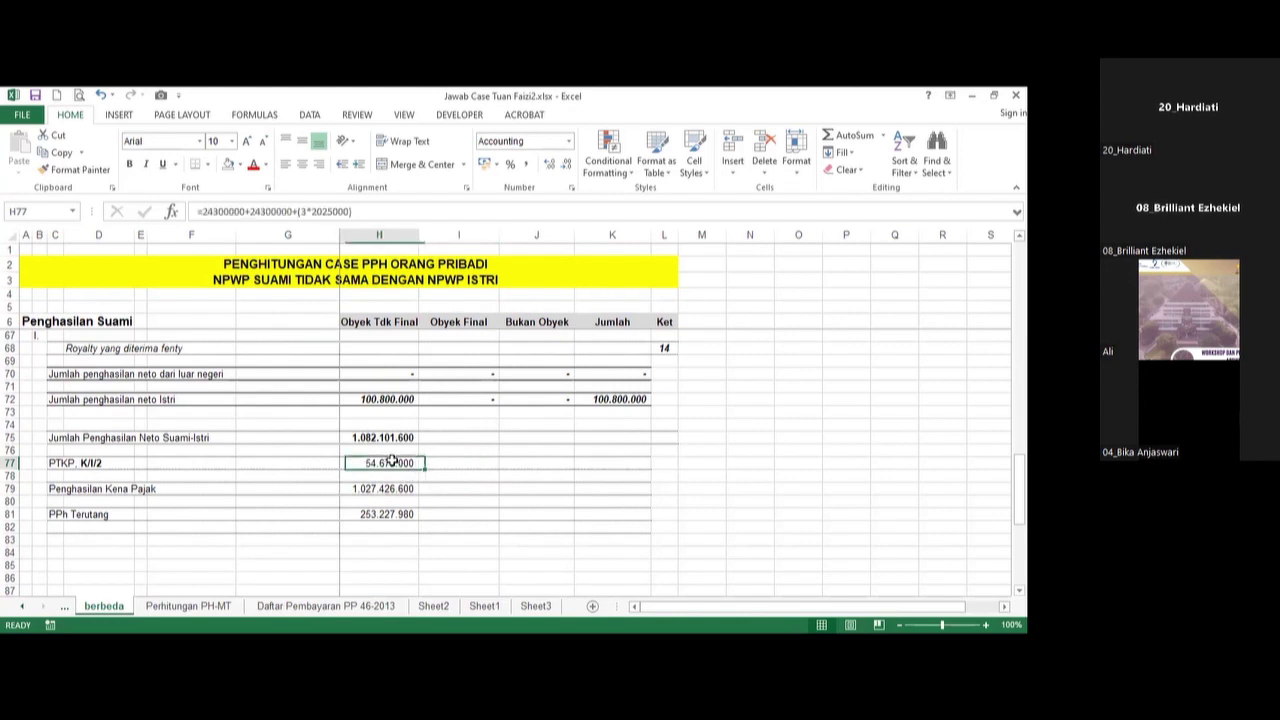
{"action": "left_click", "coordinate": [232, 210]}
{"action": "key", "text": "BackSpace"}
{"action": "key", "text": "BackSpace"}
{"action": "key", "text": "BackSpace"}
{"action": "type", "text": "54"}
{"action": "type", "text": "0"}
{"action": "key", "text": "Return"}
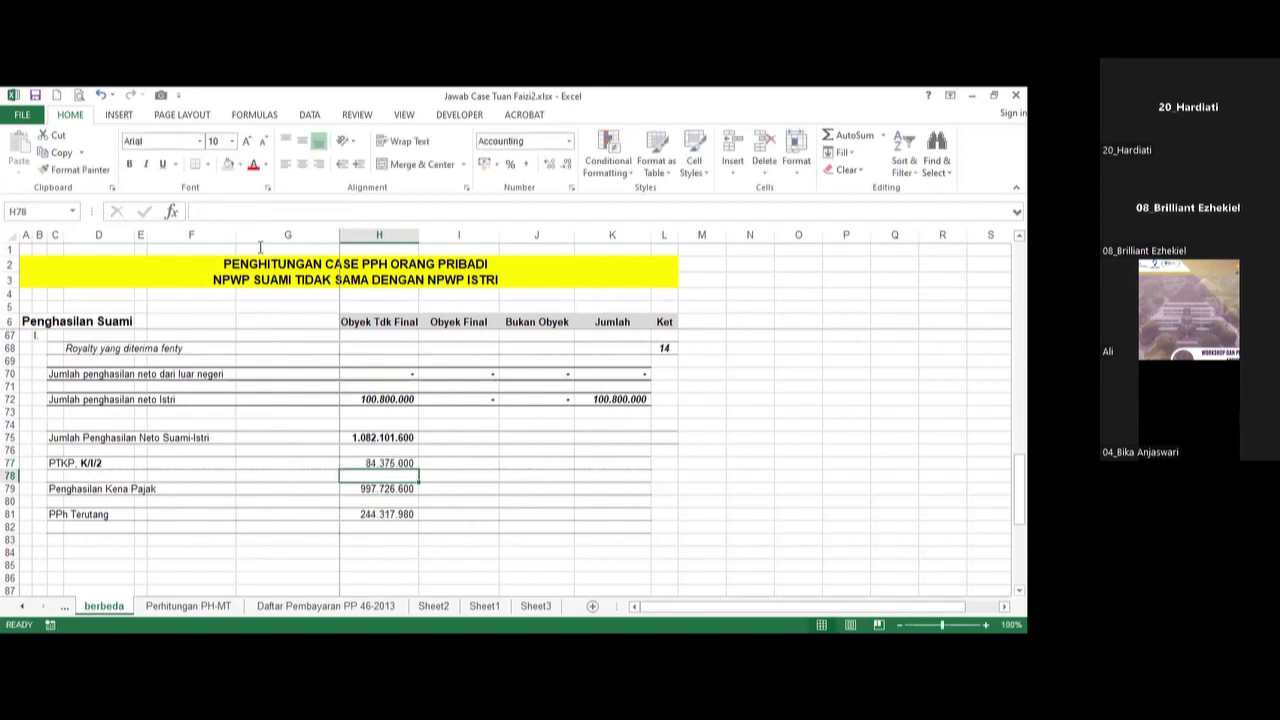
Change the second amount in the H77 PTKP formula to 54000000.
{"action": "left_click", "coordinate": [365, 460]}
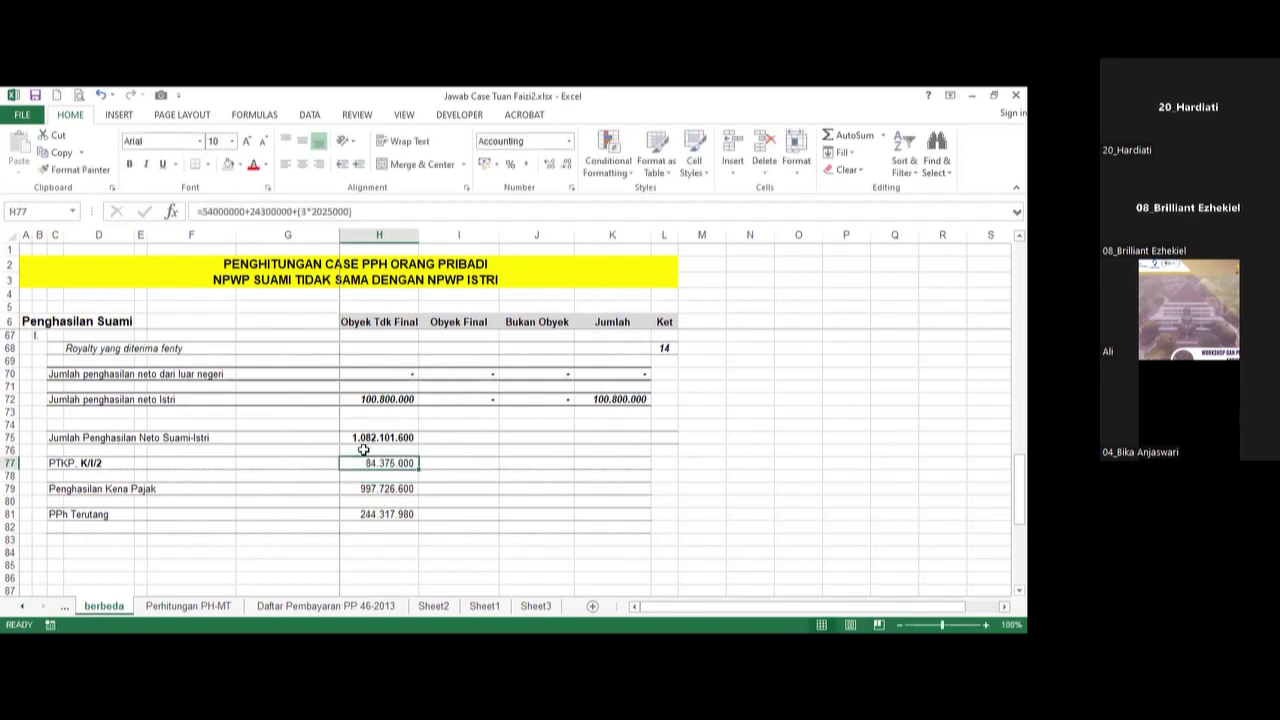
{"action": "left_click", "coordinate": [264, 212]}
{"action": "key", "text": "BackSpace"}
{"action": "key", "text": "BackSpace"}
{"action": "key", "text": "BackSpace"}
{"action": "type", "text": "540"}
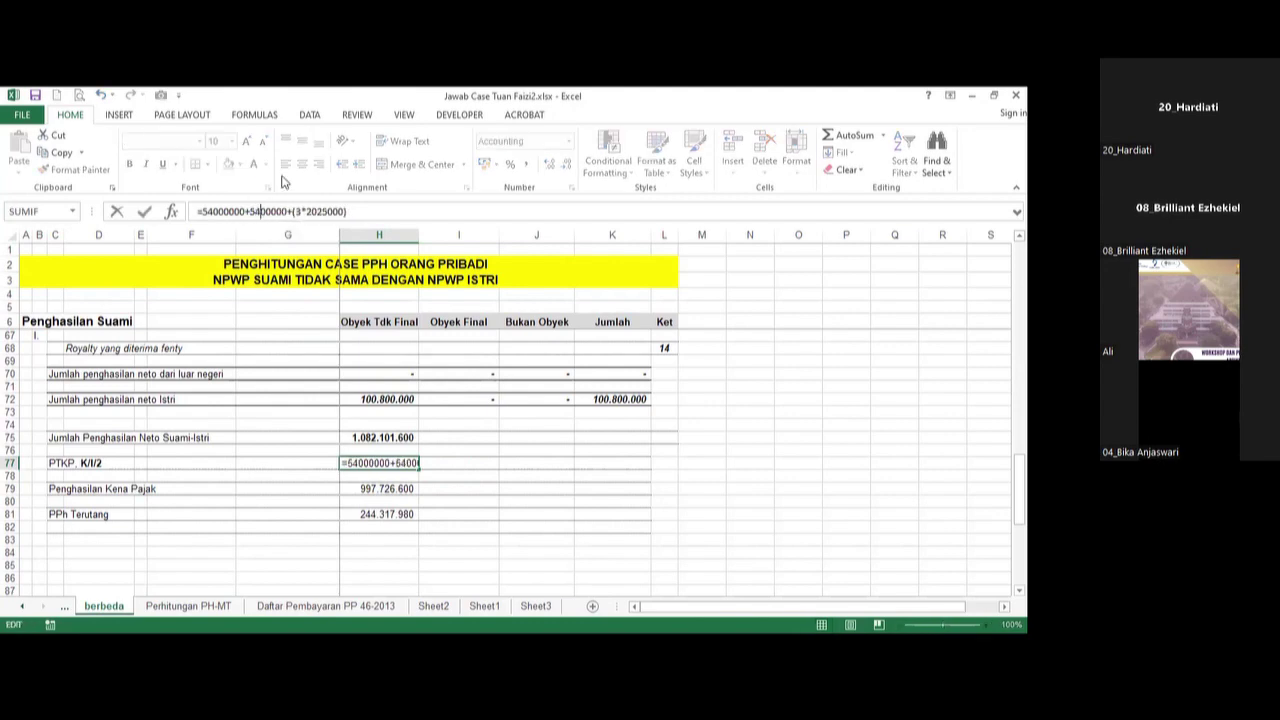
Change the amount multiplied by 3 in the H77 PTKP formula to 4500000 and commit the formula.
{"action": "left_click", "coordinate": [337, 212]}
{"action": "key", "text": "BackSpace"}
{"action": "key", "text": "BackSpace"}
{"action": "key", "text": "BackSpace"}
{"action": "key", "text": "BackSpace"}
{"action": "type", "text": "450"}
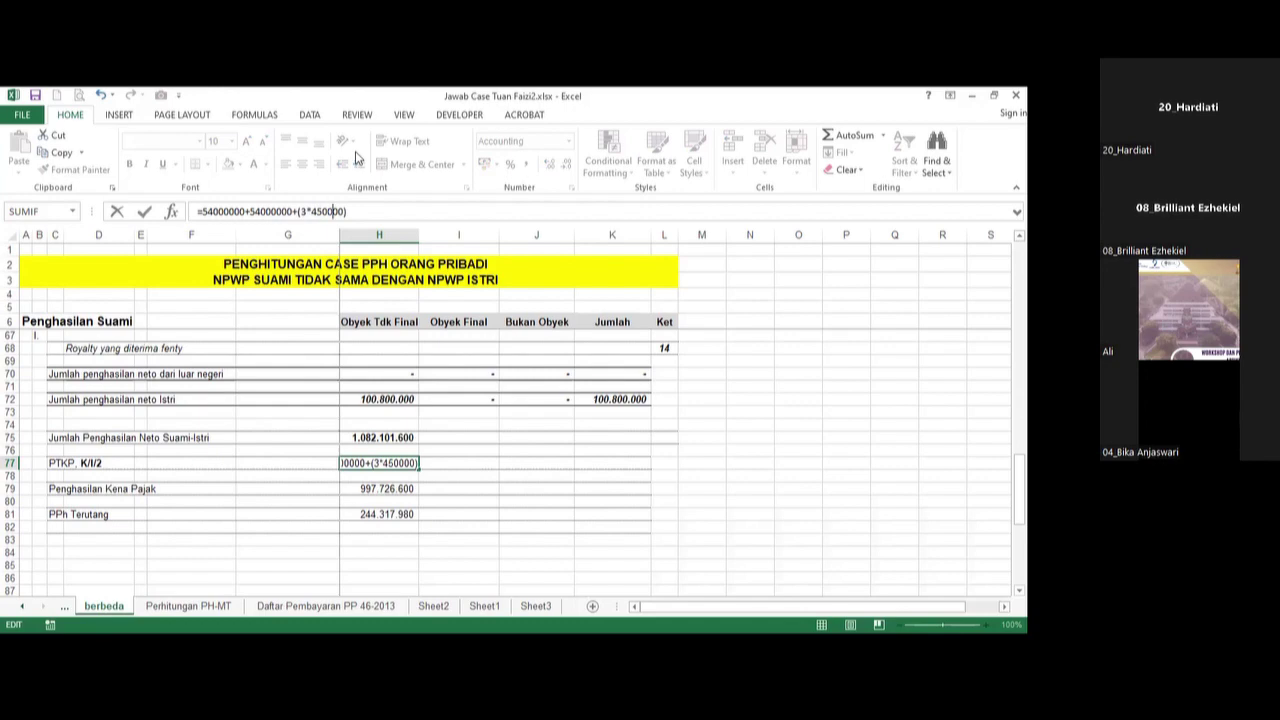
{"action": "key", "text": "Return"}
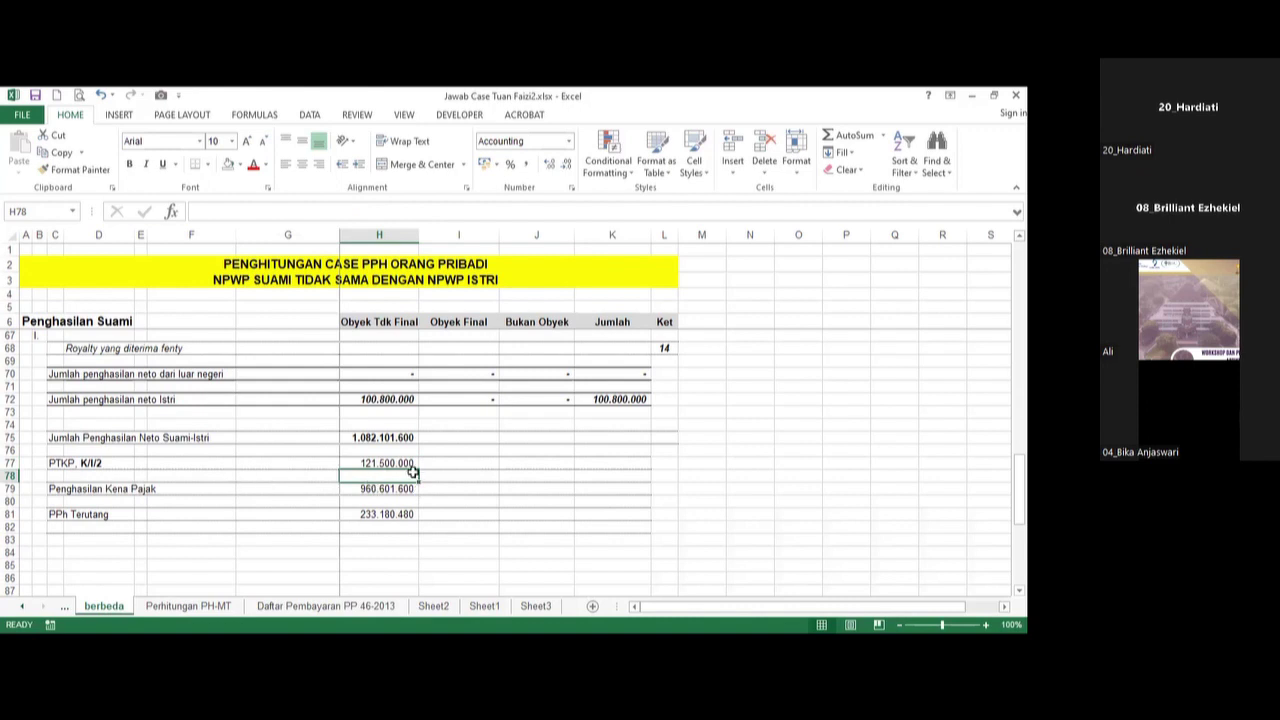
{"action": "scroll", "coordinate": [409, 475], "scroll_direction": "down", "scroll_amount": 1}
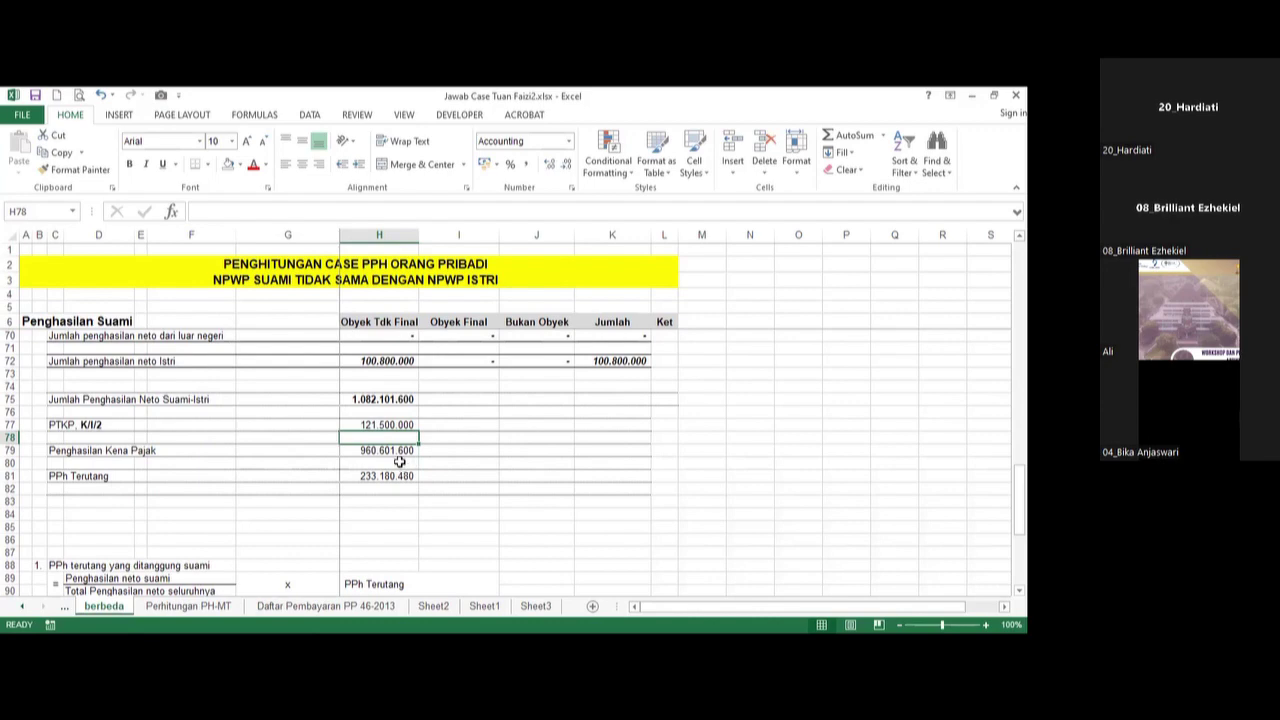
Examine the proportional PPh terutang calculations for husband and wife in rows 88 to 102, including the formulas in D94 and D102.
{"action": "scroll", "coordinate": [409, 467], "scroll_direction": "down", "scroll_amount": 1}
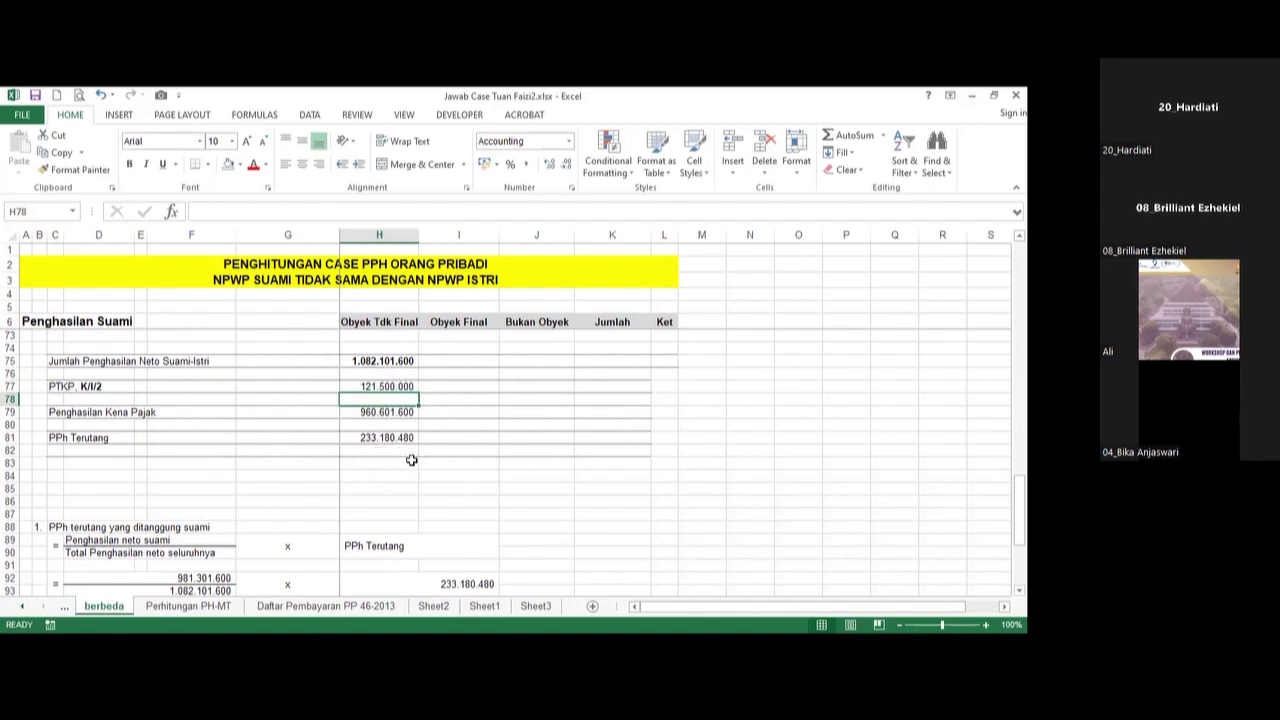
{"action": "scroll", "coordinate": [412, 460], "scroll_direction": "down", "scroll_amount": 3}
{"action": "scroll", "coordinate": [412, 460], "scroll_direction": "down", "scroll_amount": 2}
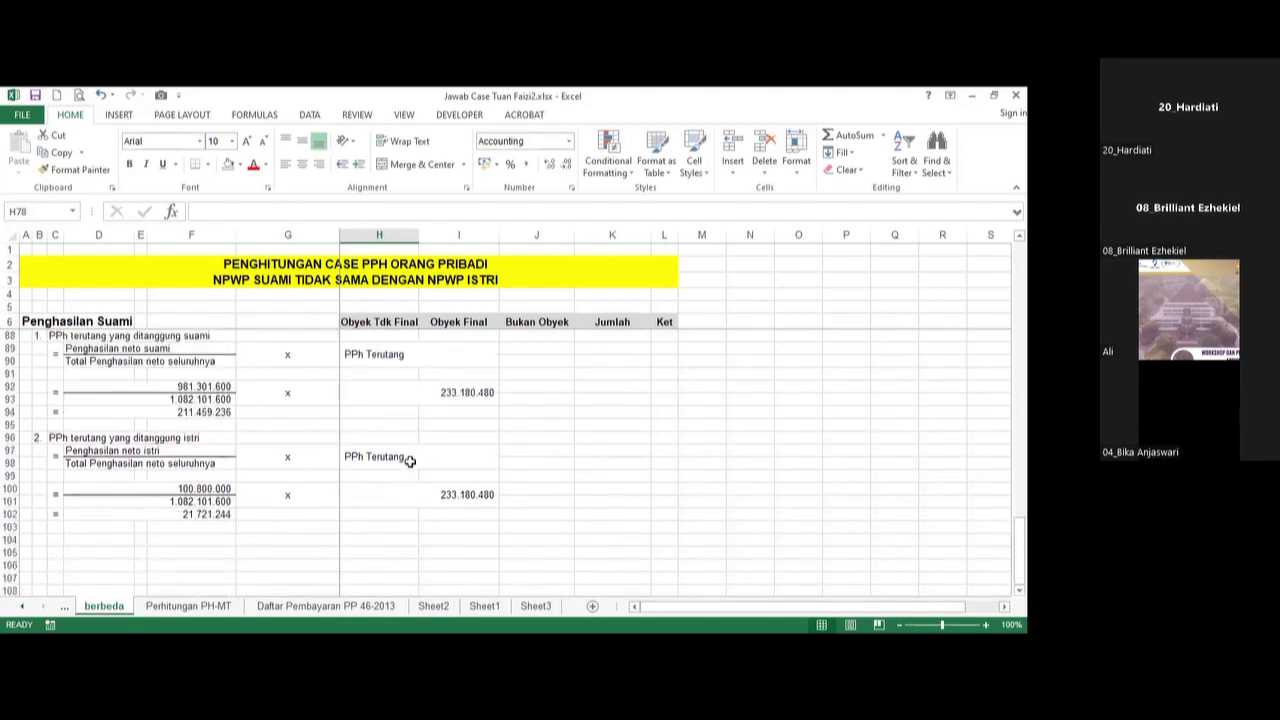
{"action": "scroll", "coordinate": [410, 461], "scroll_direction": "up", "scroll_amount": 2}
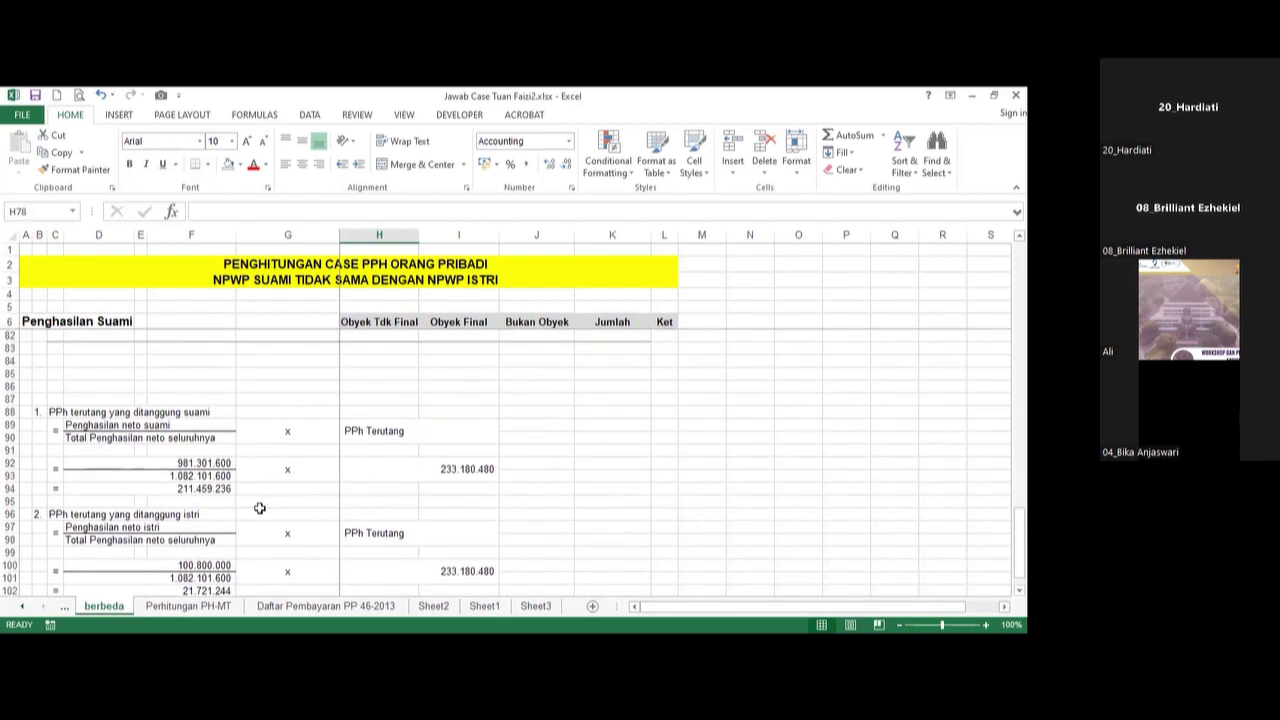
{"action": "scroll", "coordinate": [259, 508], "scroll_direction": "down", "scroll_amount": 3}
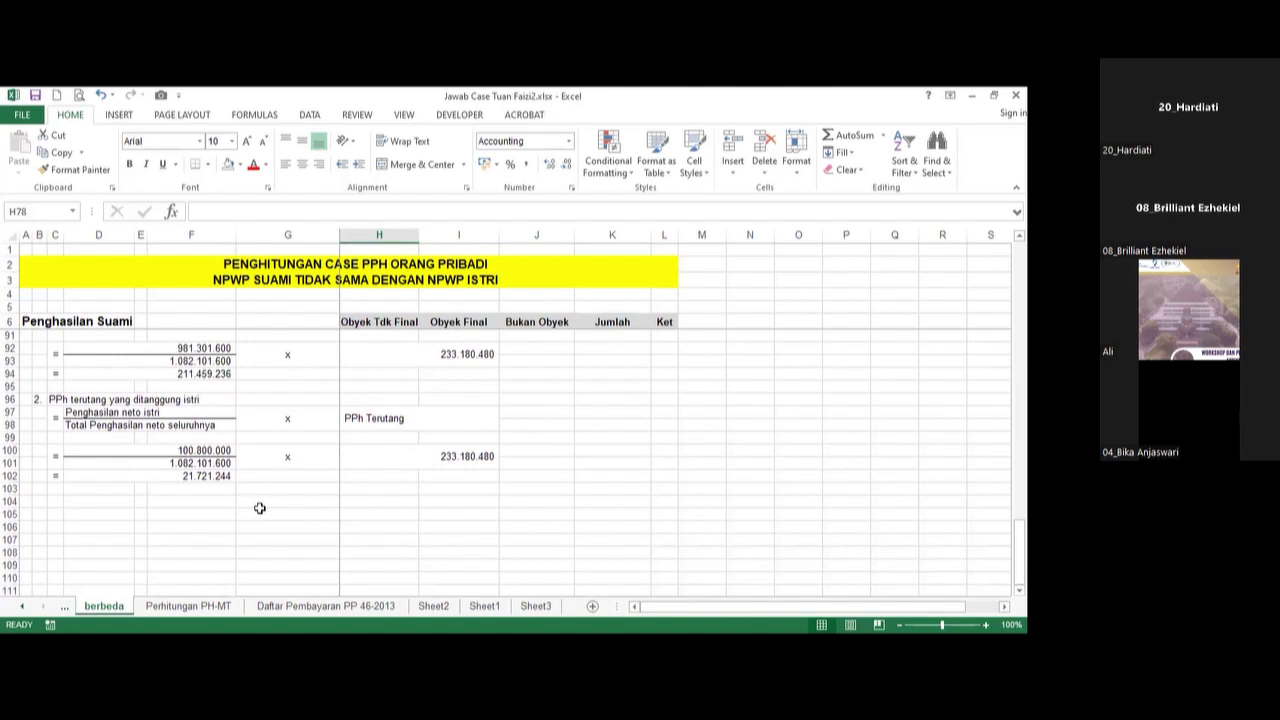
{"action": "left_click", "coordinate": [180, 376]}
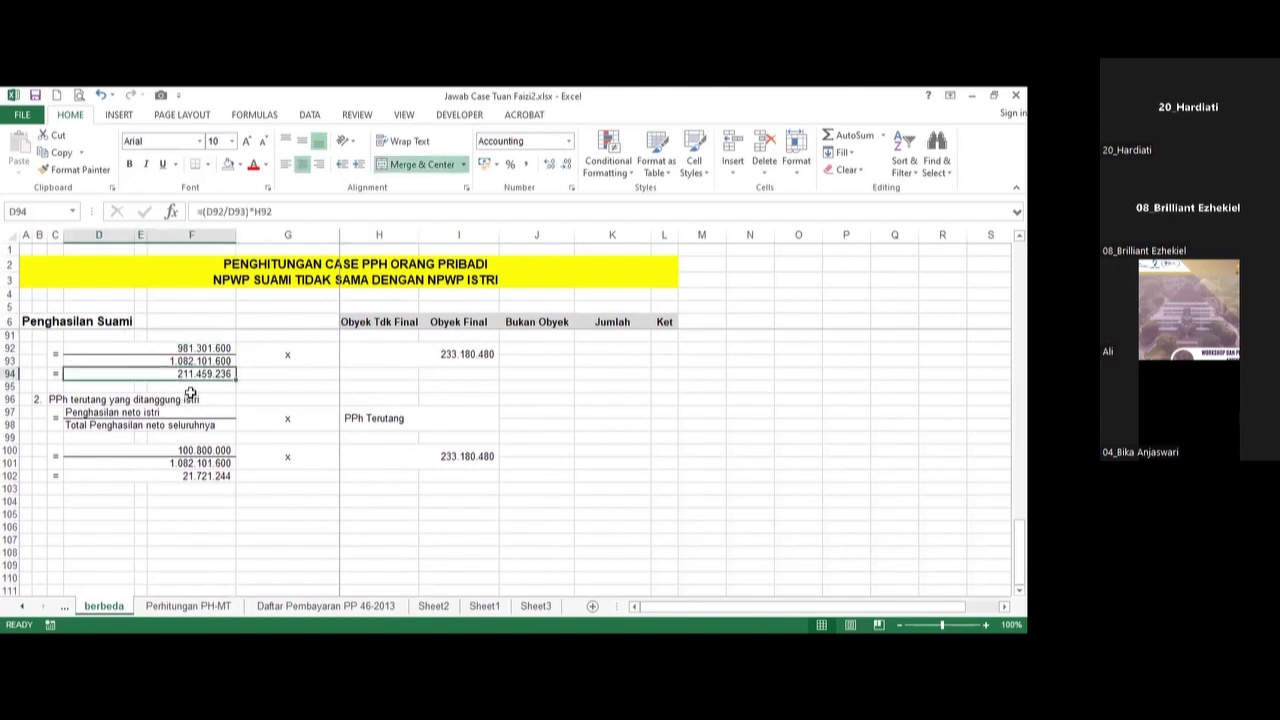
{"action": "scroll", "coordinate": [225, 435], "scroll_direction": "up", "scroll_amount": 1}
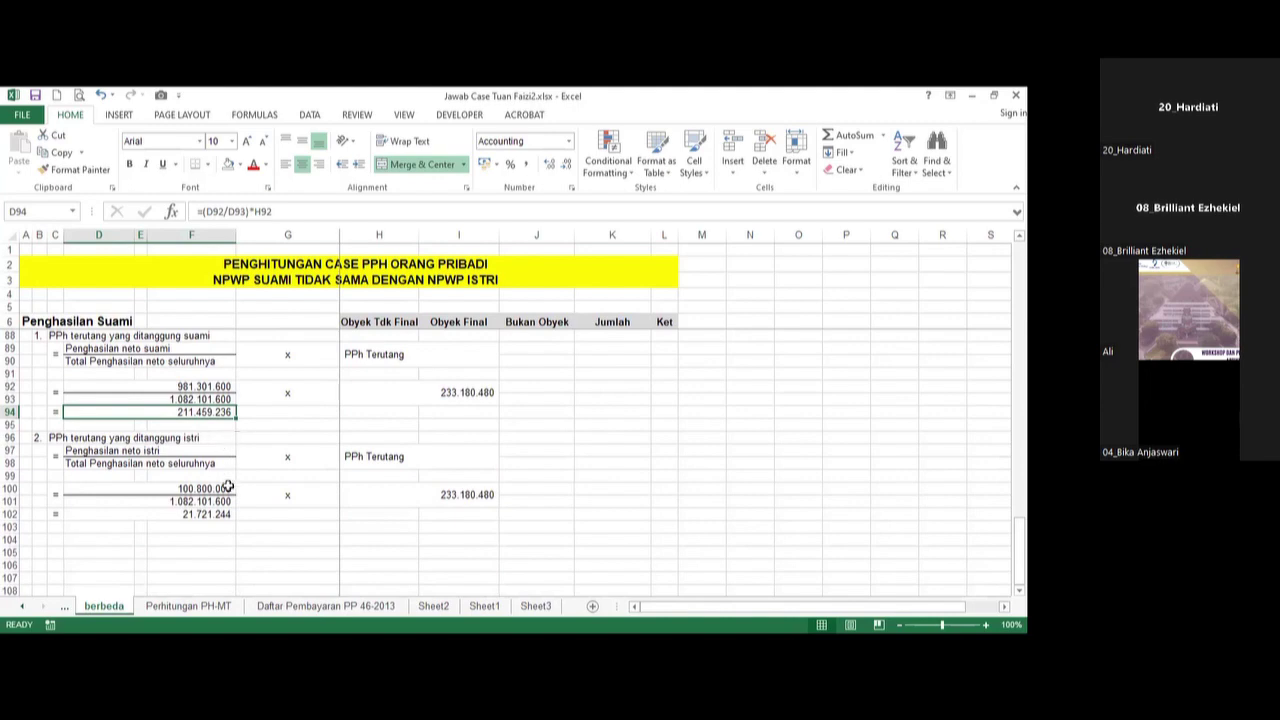
{"action": "left_click", "coordinate": [202, 515]}
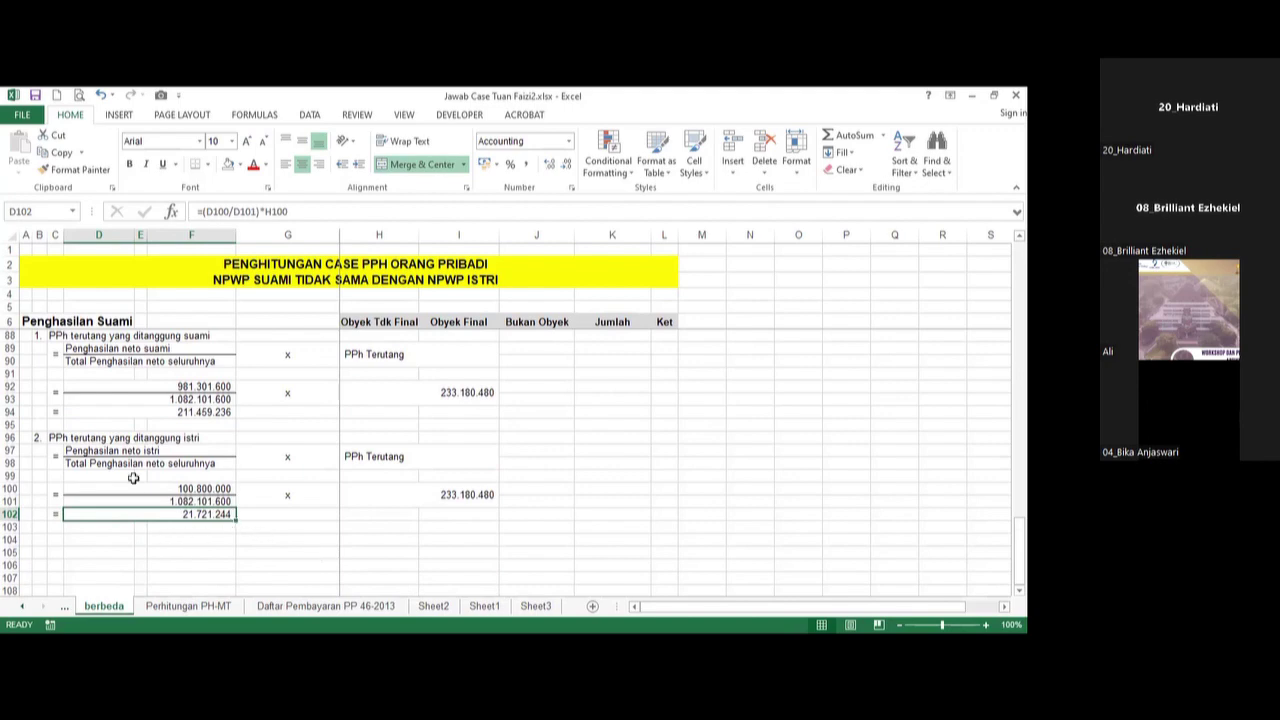
{"action": "scroll", "coordinate": [131, 450], "scroll_direction": "up", "scroll_amount": 1}
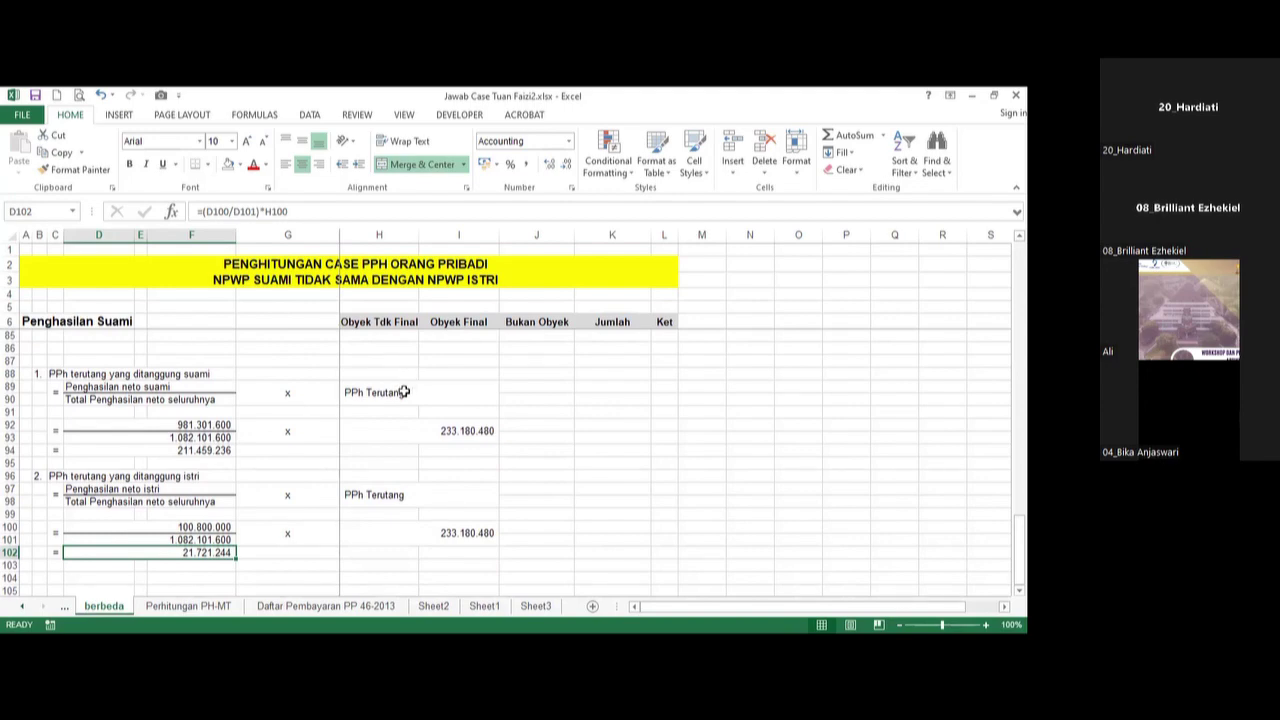
{"action": "scroll", "coordinate": [428, 429], "scroll_direction": "up", "scroll_amount": 1}
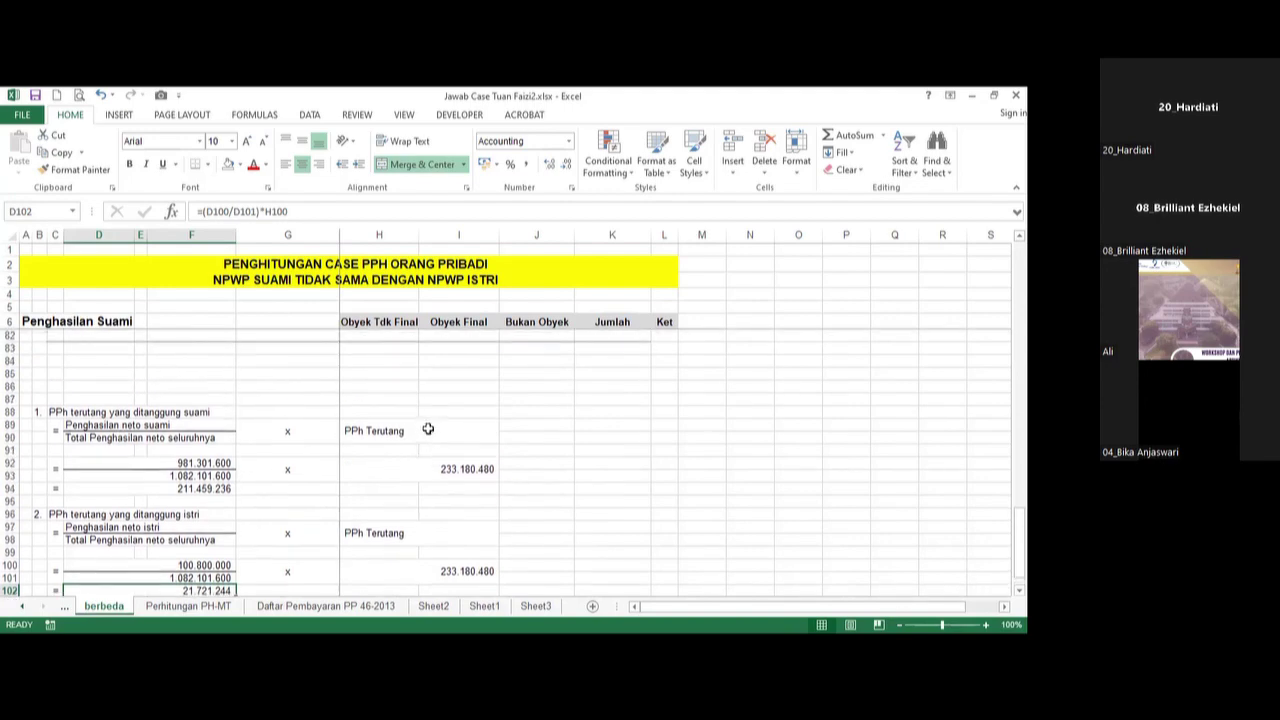
{"action": "scroll", "coordinate": [464, 474], "scroll_direction": "up", "scroll_amount": 2}
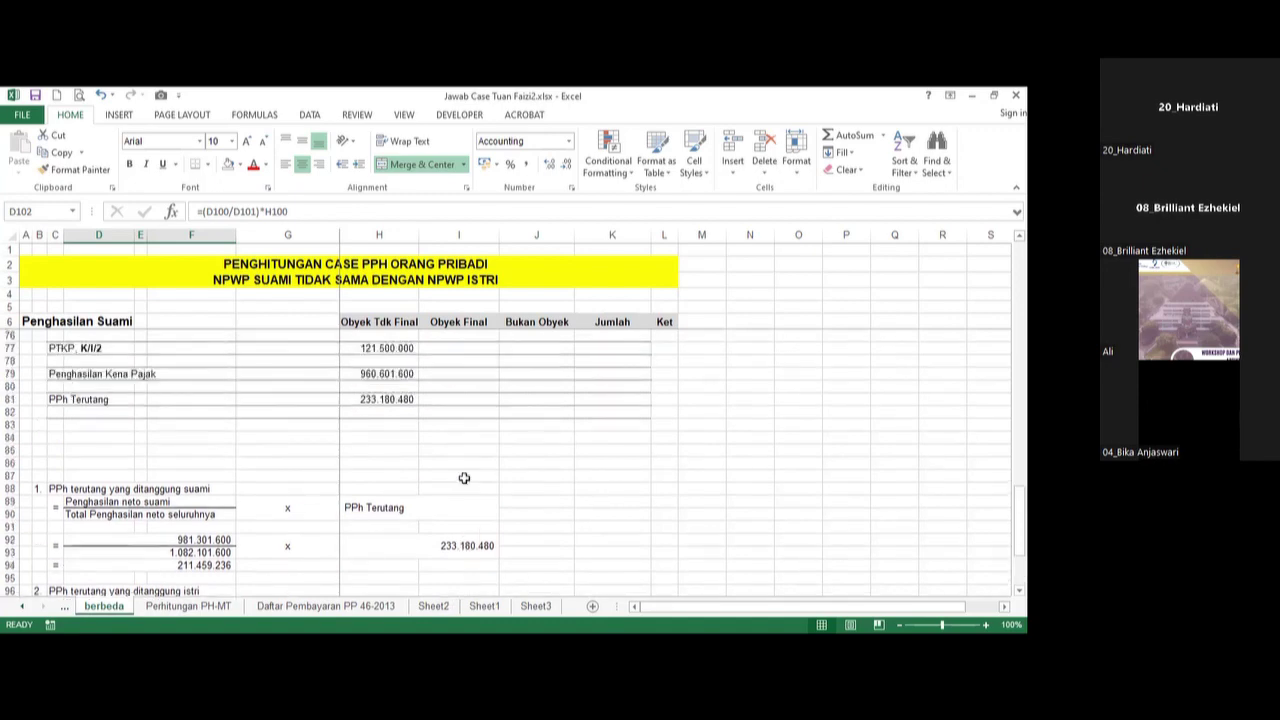
Highlight the husband's and wife's PPh terutang results in D94 and D102 with a yellow fill.
{"action": "scroll", "coordinate": [462, 478], "scroll_direction": "down", "scroll_amount": 2}
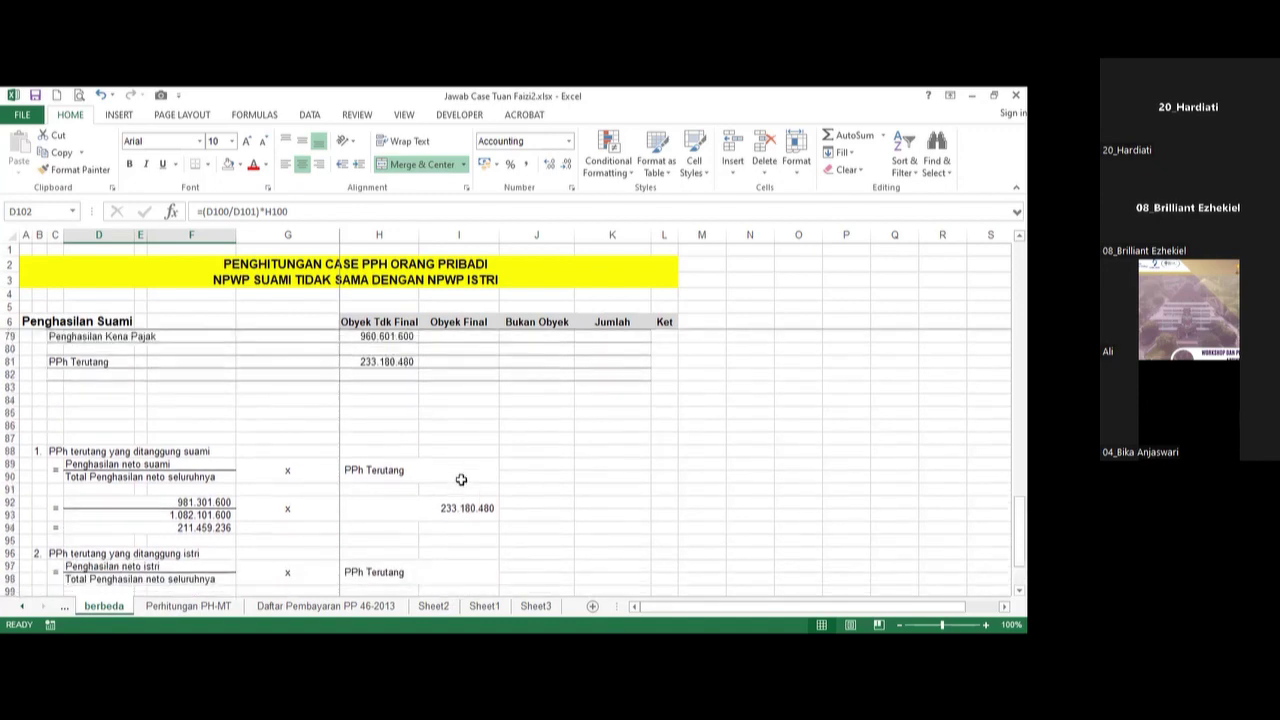
{"action": "scroll", "coordinate": [461, 480], "scroll_direction": "down", "scroll_amount": 2}
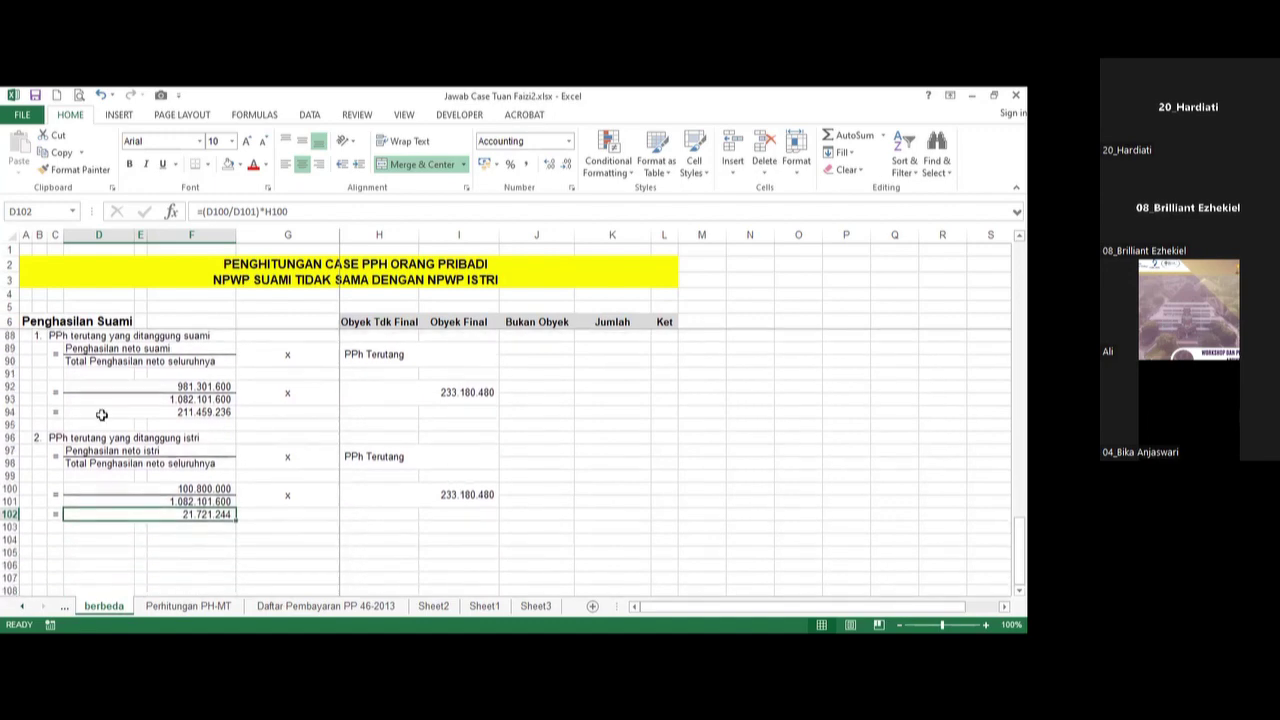
{"action": "left_click", "coordinate": [150, 412]}
{"action": "left_click", "coordinate": [240, 164]}
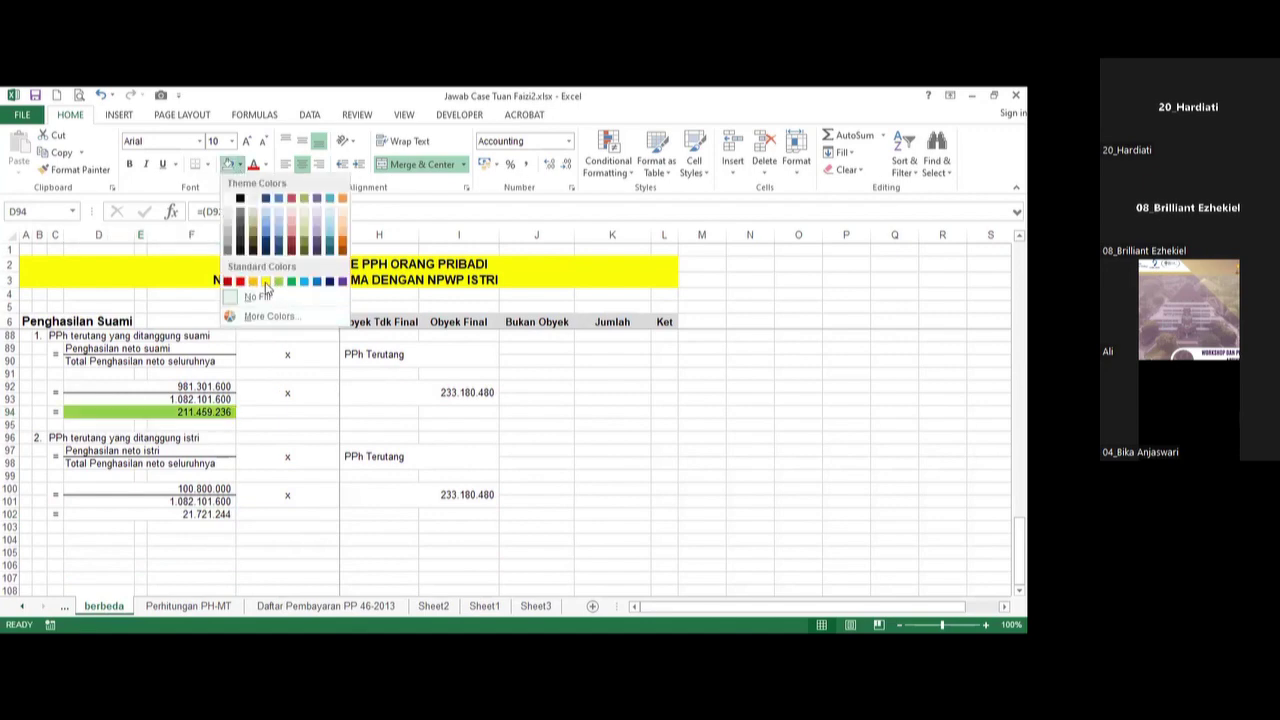
{"action": "left_click", "coordinate": [265, 281]}
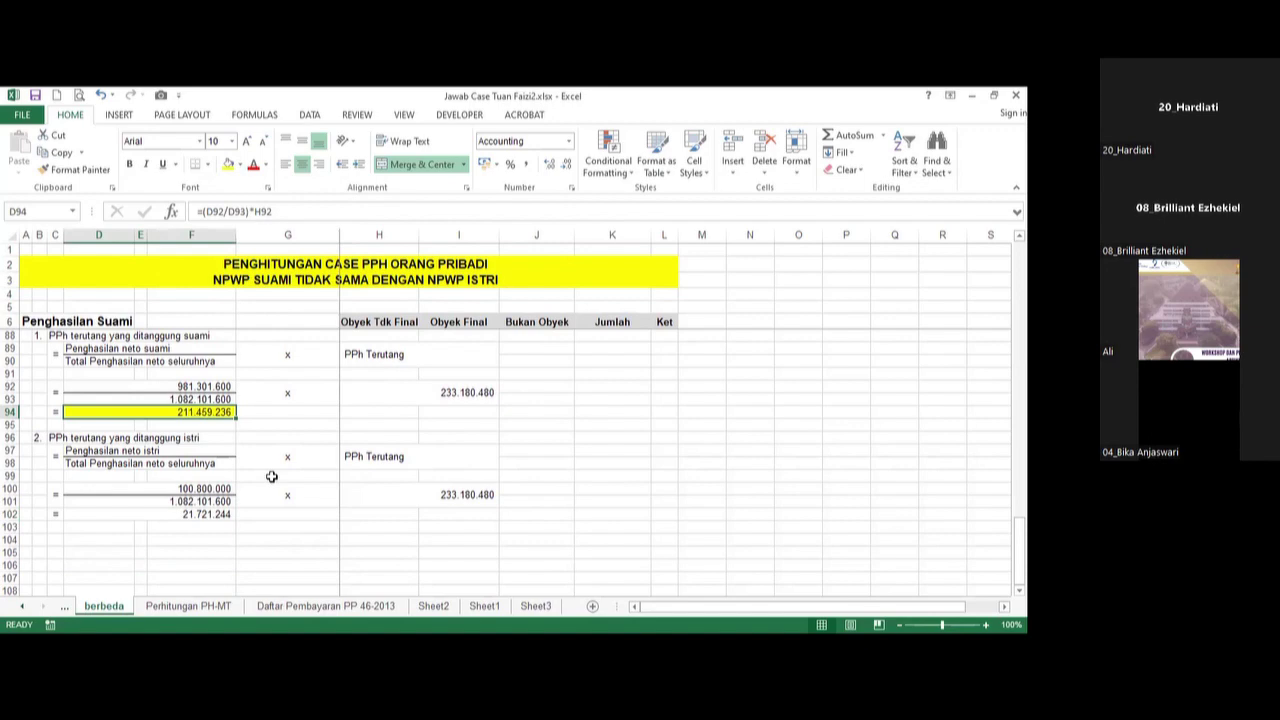
{"action": "left_click", "coordinate": [178, 515]}
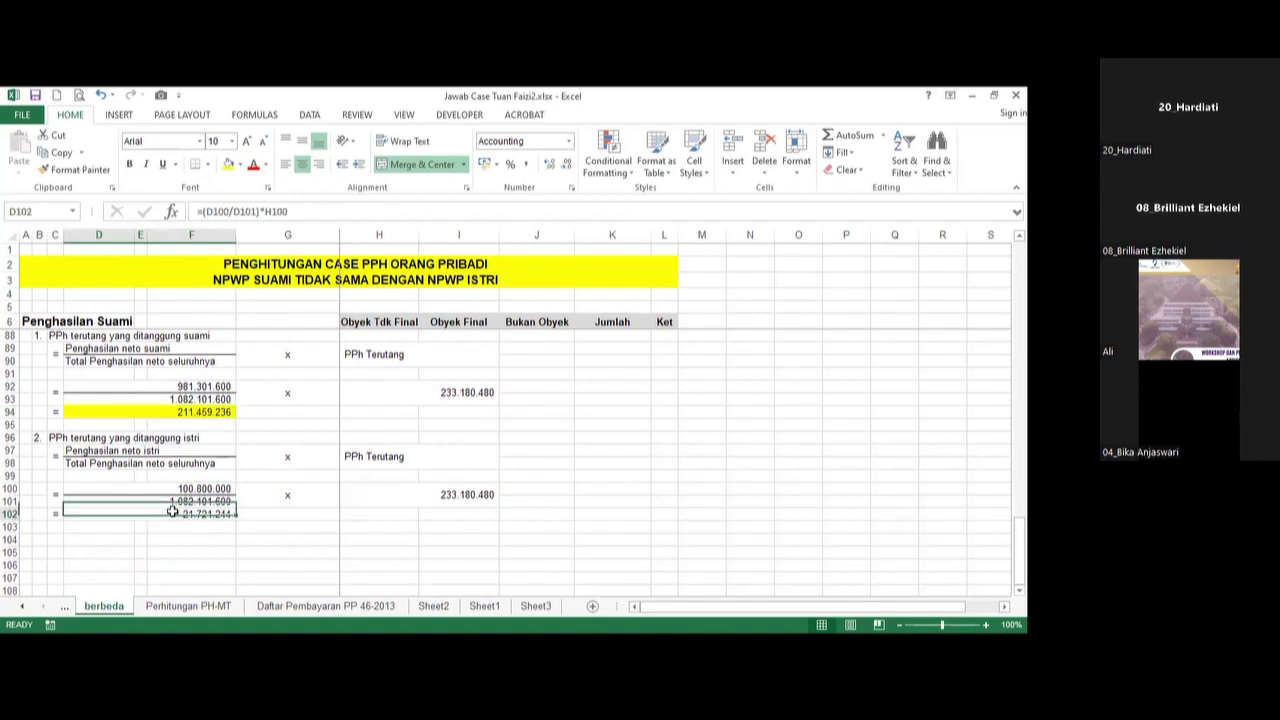
{"action": "left_click", "coordinate": [228, 164]}
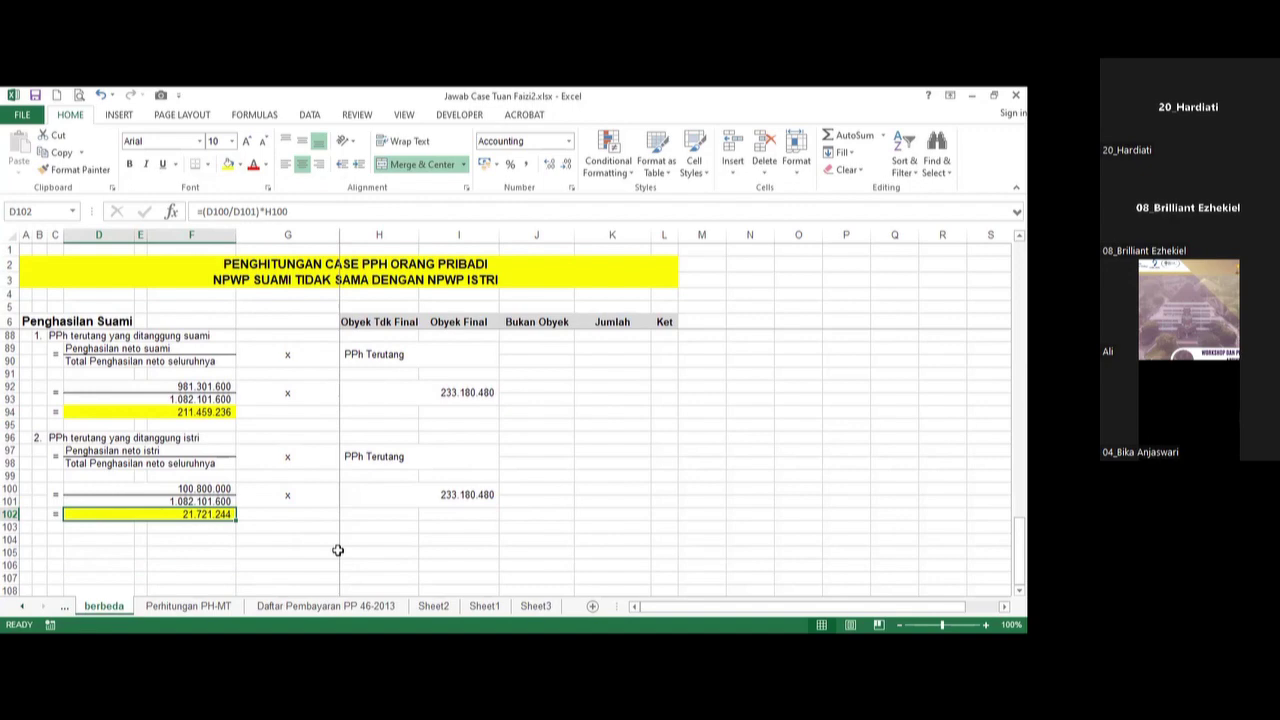
Review the berbeda sheet's husband and wife income sections, net income totals, PTKP and PPh Terutang rows, ending at the husband's income.
{"action": "scroll", "coordinate": [372, 527], "scroll_direction": "up", "scroll_amount": 15}
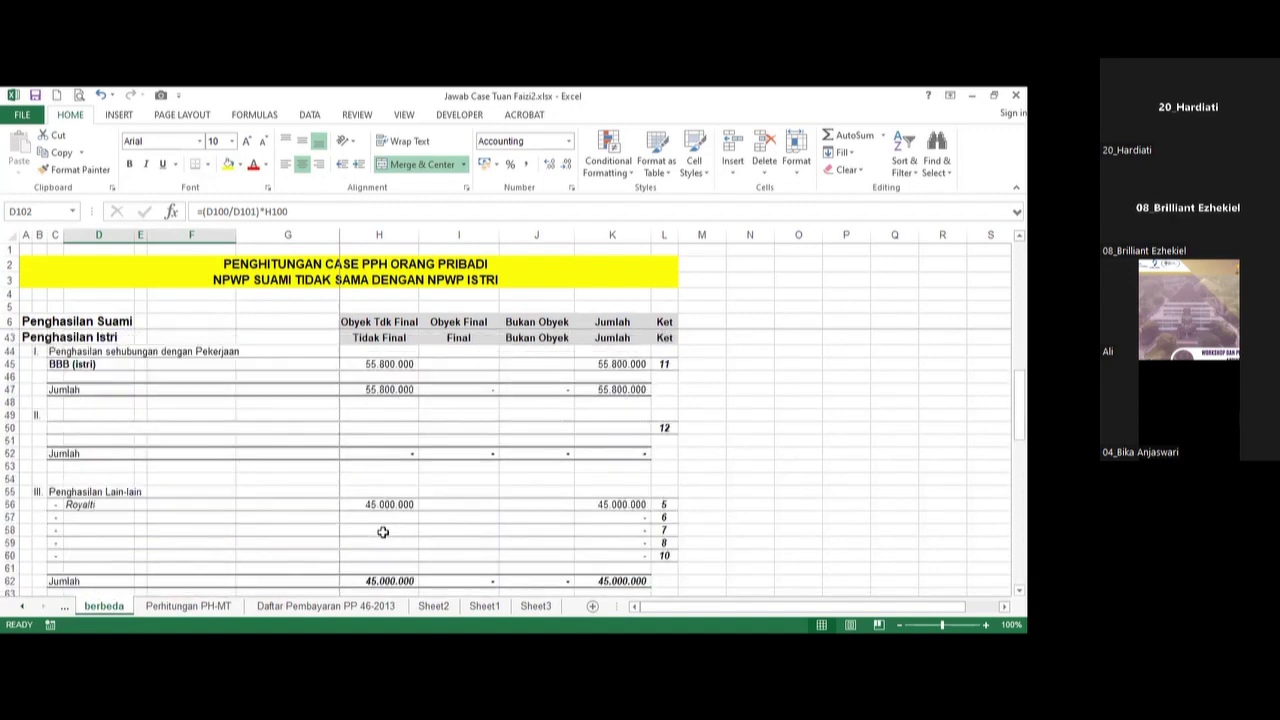
{"action": "scroll", "coordinate": [382, 532], "scroll_direction": "up", "scroll_amount": 12}
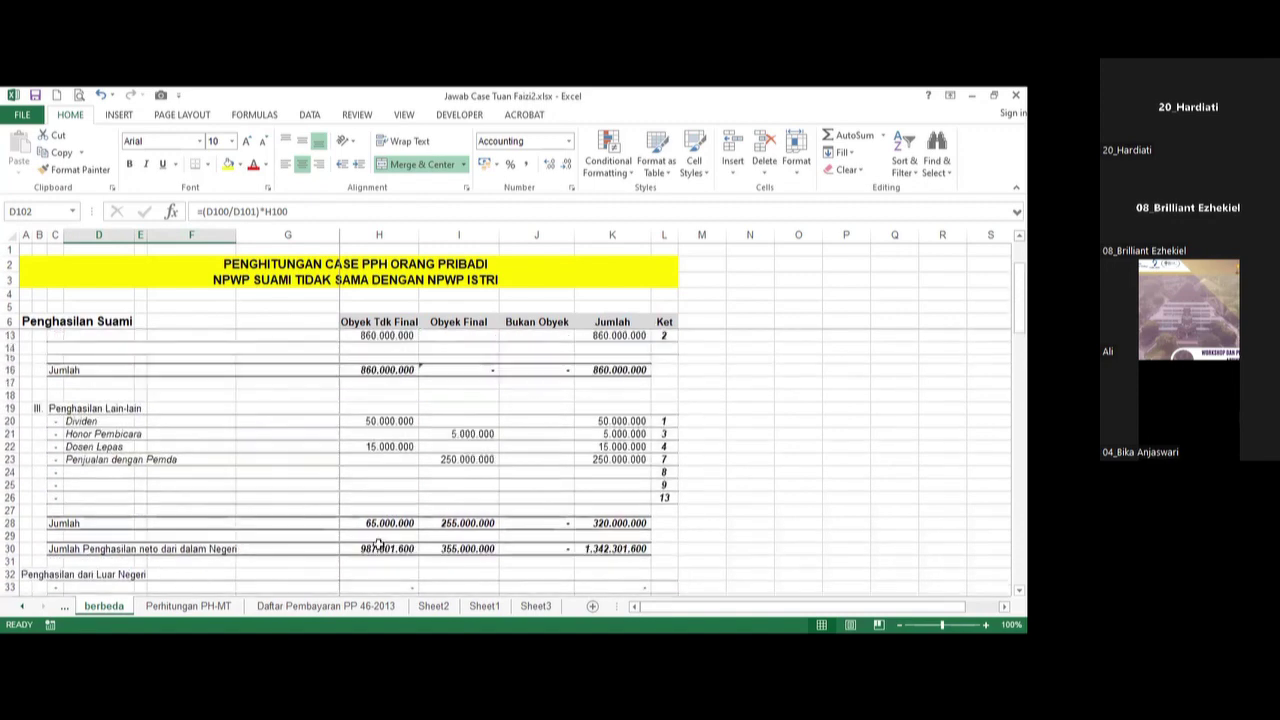
{"action": "scroll", "coordinate": [378, 545], "scroll_direction": "down", "scroll_amount": 10}
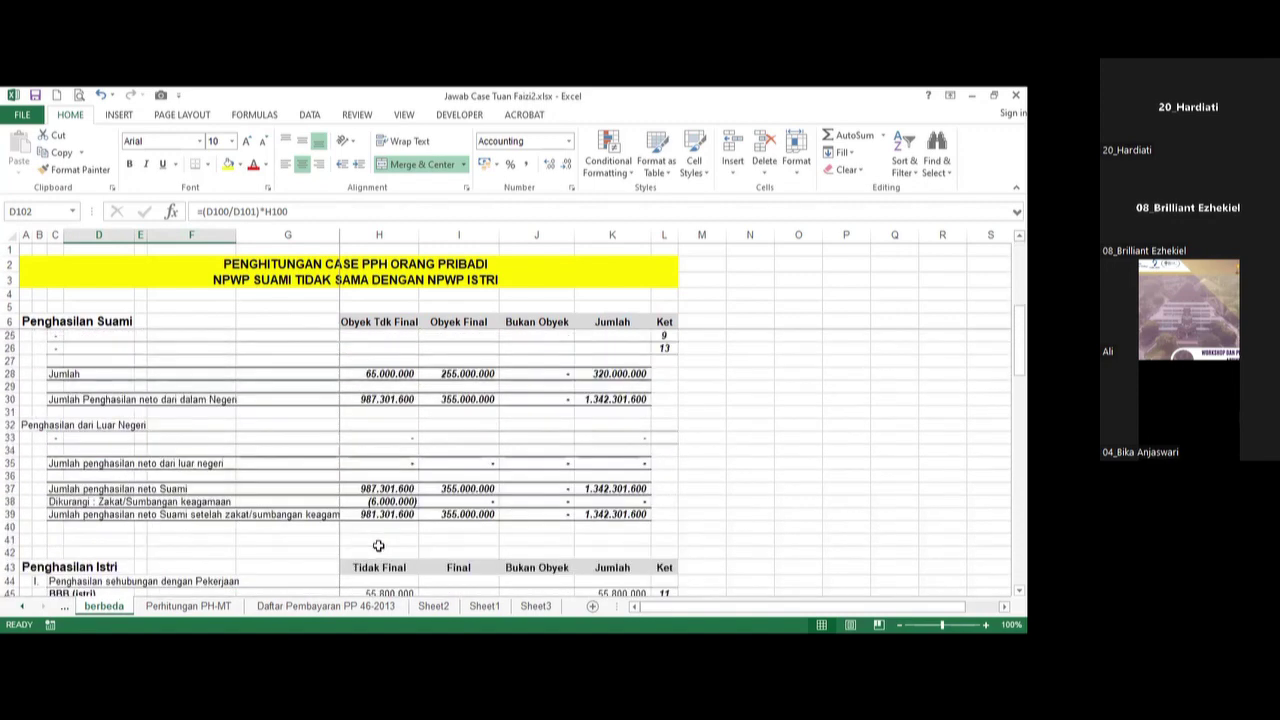
{"action": "scroll", "coordinate": [378, 545], "scroll_direction": "down", "scroll_amount": 8}
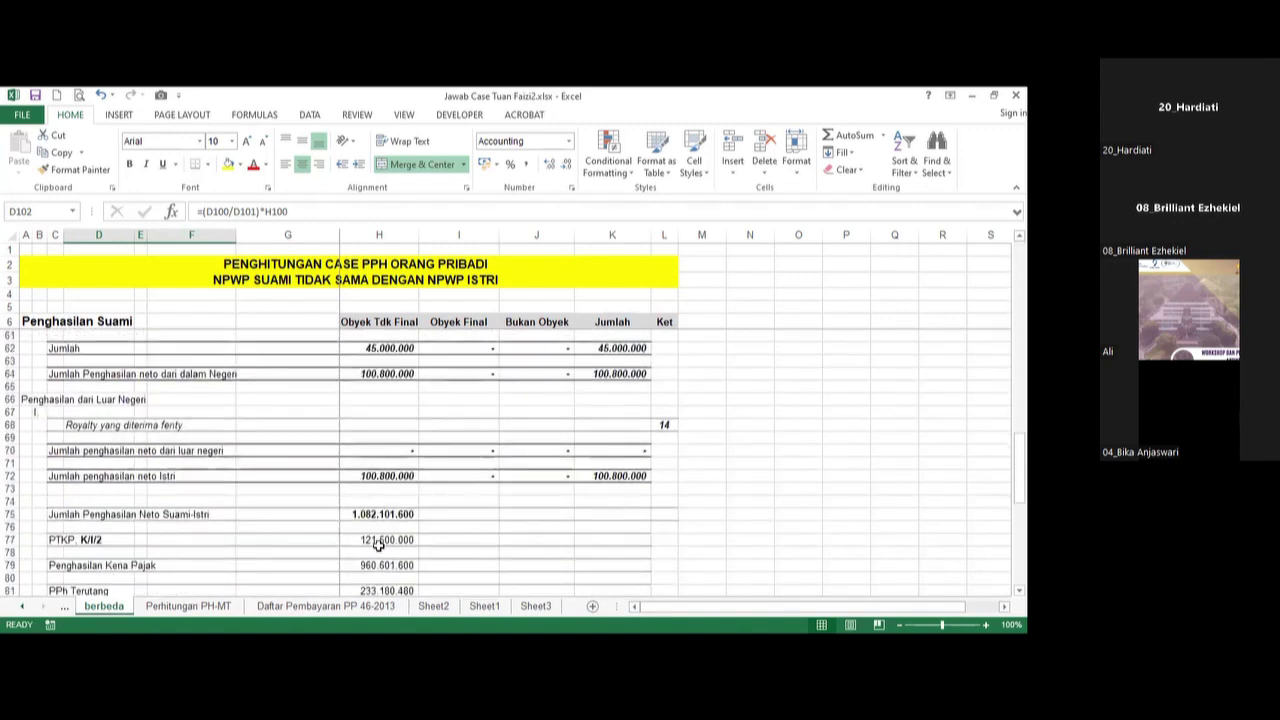
{"action": "scroll", "coordinate": [230, 457], "scroll_direction": "down", "scroll_amount": 3}
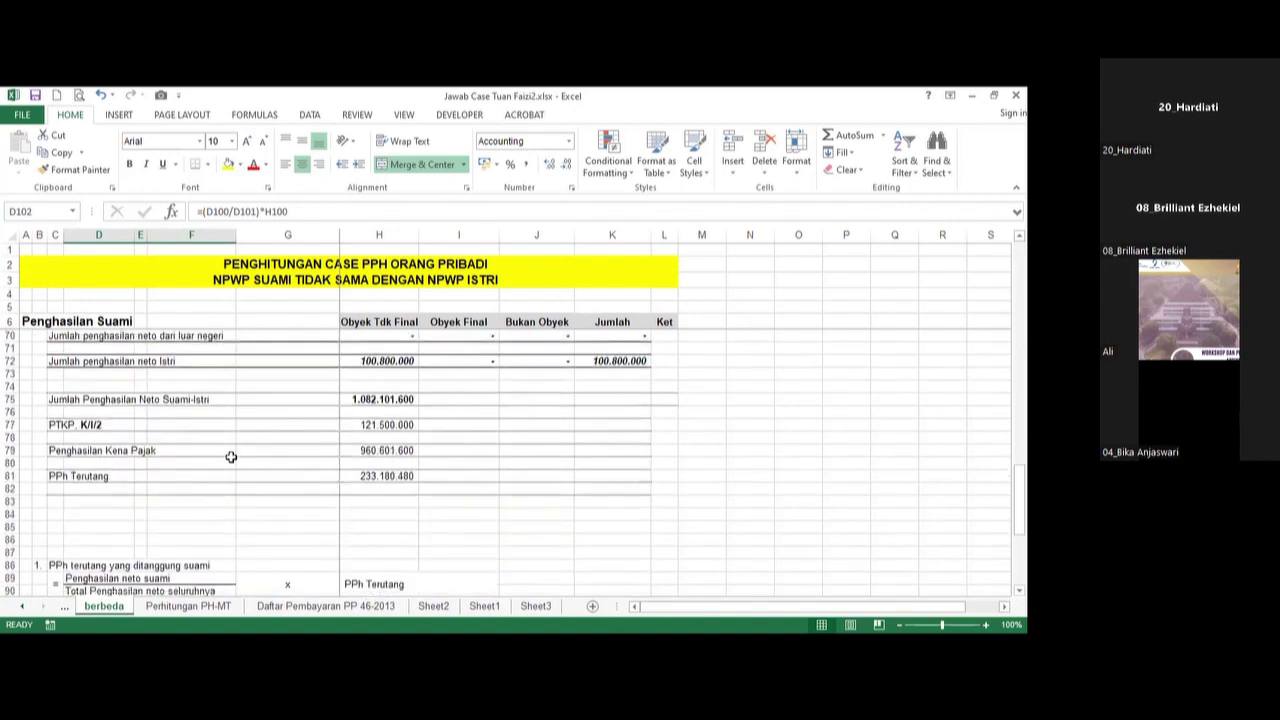
{"action": "scroll", "coordinate": [230, 457], "scroll_direction": "down", "scroll_amount": 2}
{"action": "scroll", "coordinate": [230, 457], "scroll_direction": "up", "scroll_amount": 4}
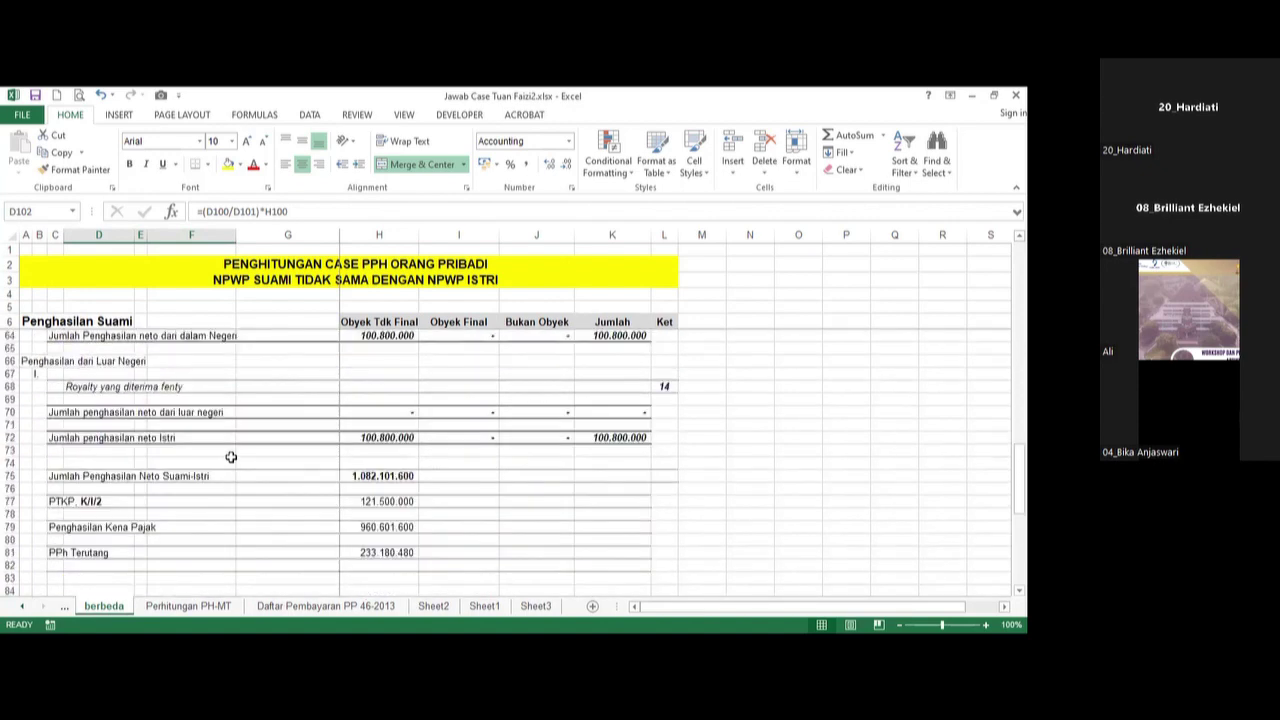
{"action": "scroll", "coordinate": [230, 457], "scroll_direction": "up", "scroll_amount": 15}
{"action": "scroll", "coordinate": [230, 457], "scroll_direction": "up", "scroll_amount": 4}
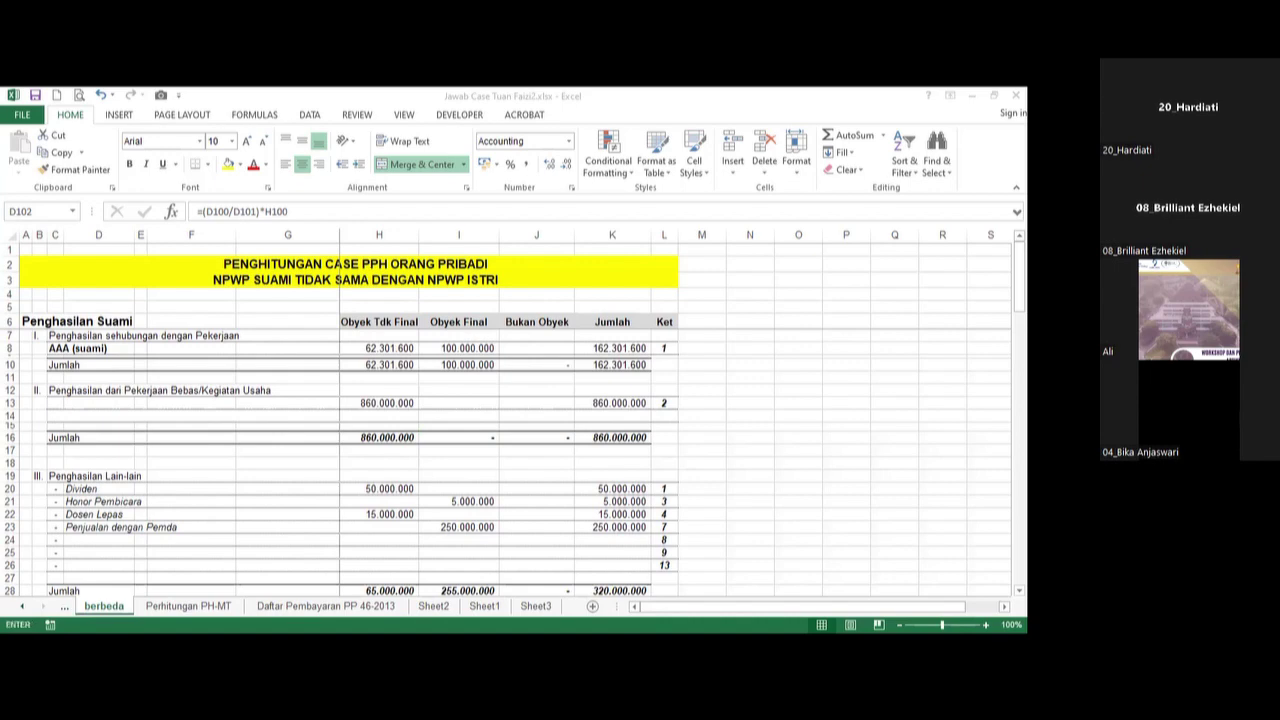
{"action": "key", "text": "Escape"}
{"action": "key", "text": "F2"}
{"action": "key", "text": "Escape"}
{"action": "type", "text": "="}
{"action": "key", "text": "Escape"}
{"action": "type", "text": "="}
{"action": "key", "text": "Escape"}
{"action": "key", "text": "F2"}
{"action": "key", "text": "Escape"}
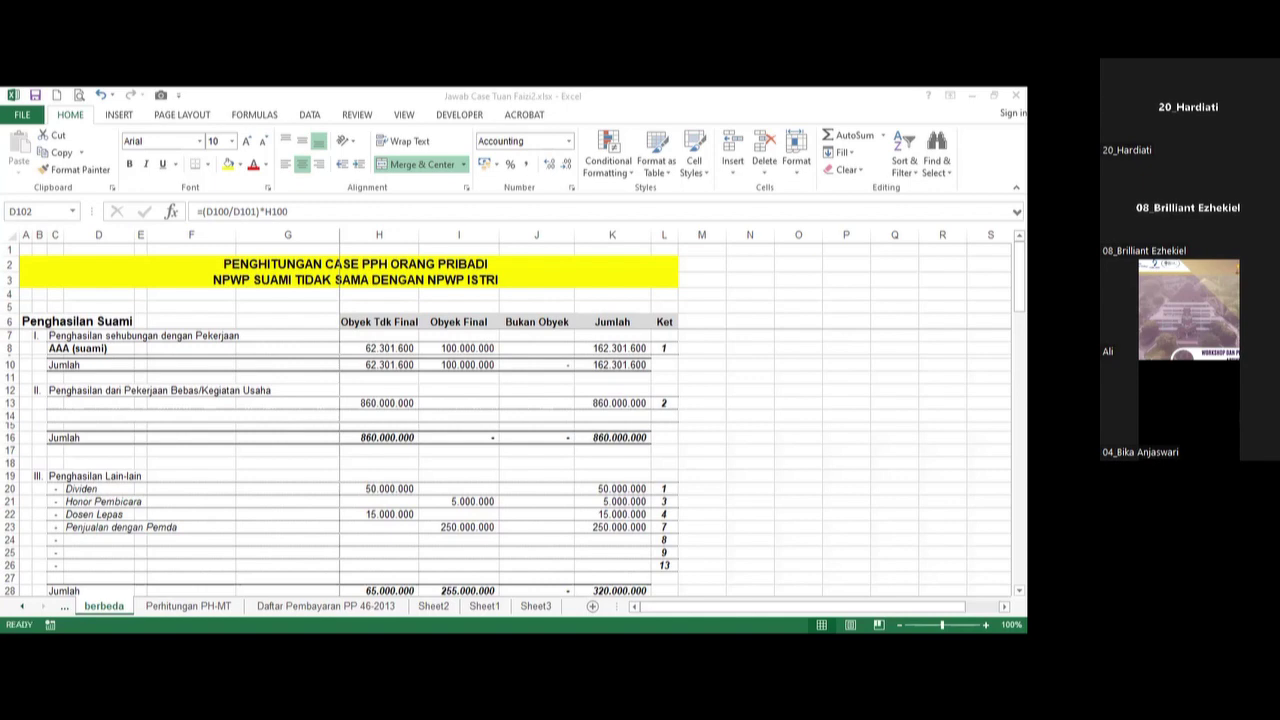